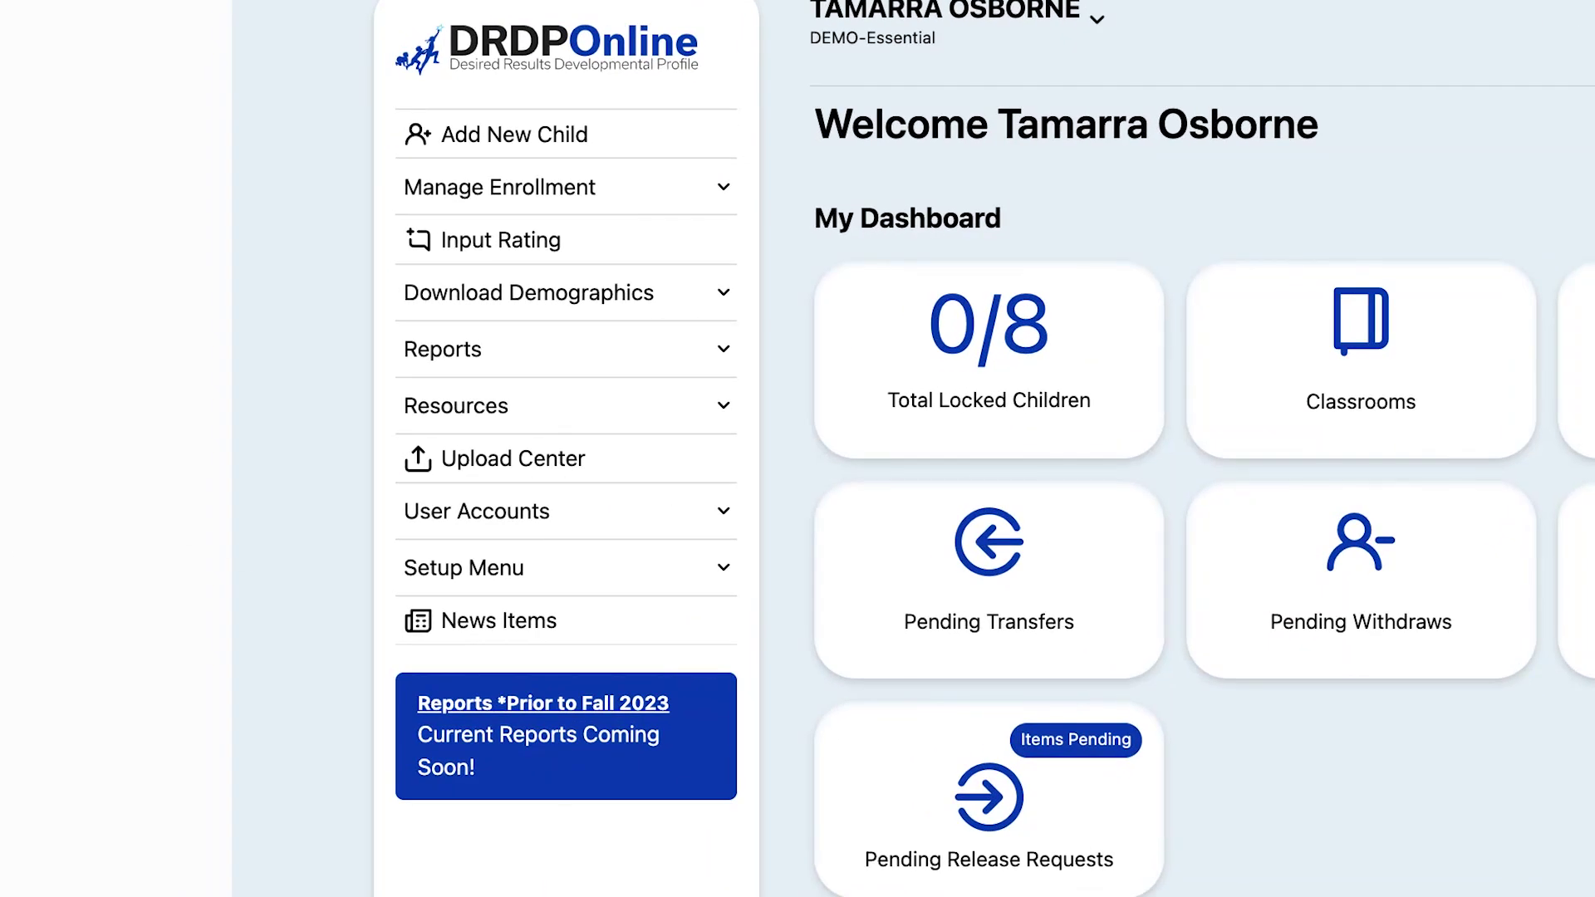
List all the agency's classrooms from the Setup Menu's Classroom page
left_click(724, 574)
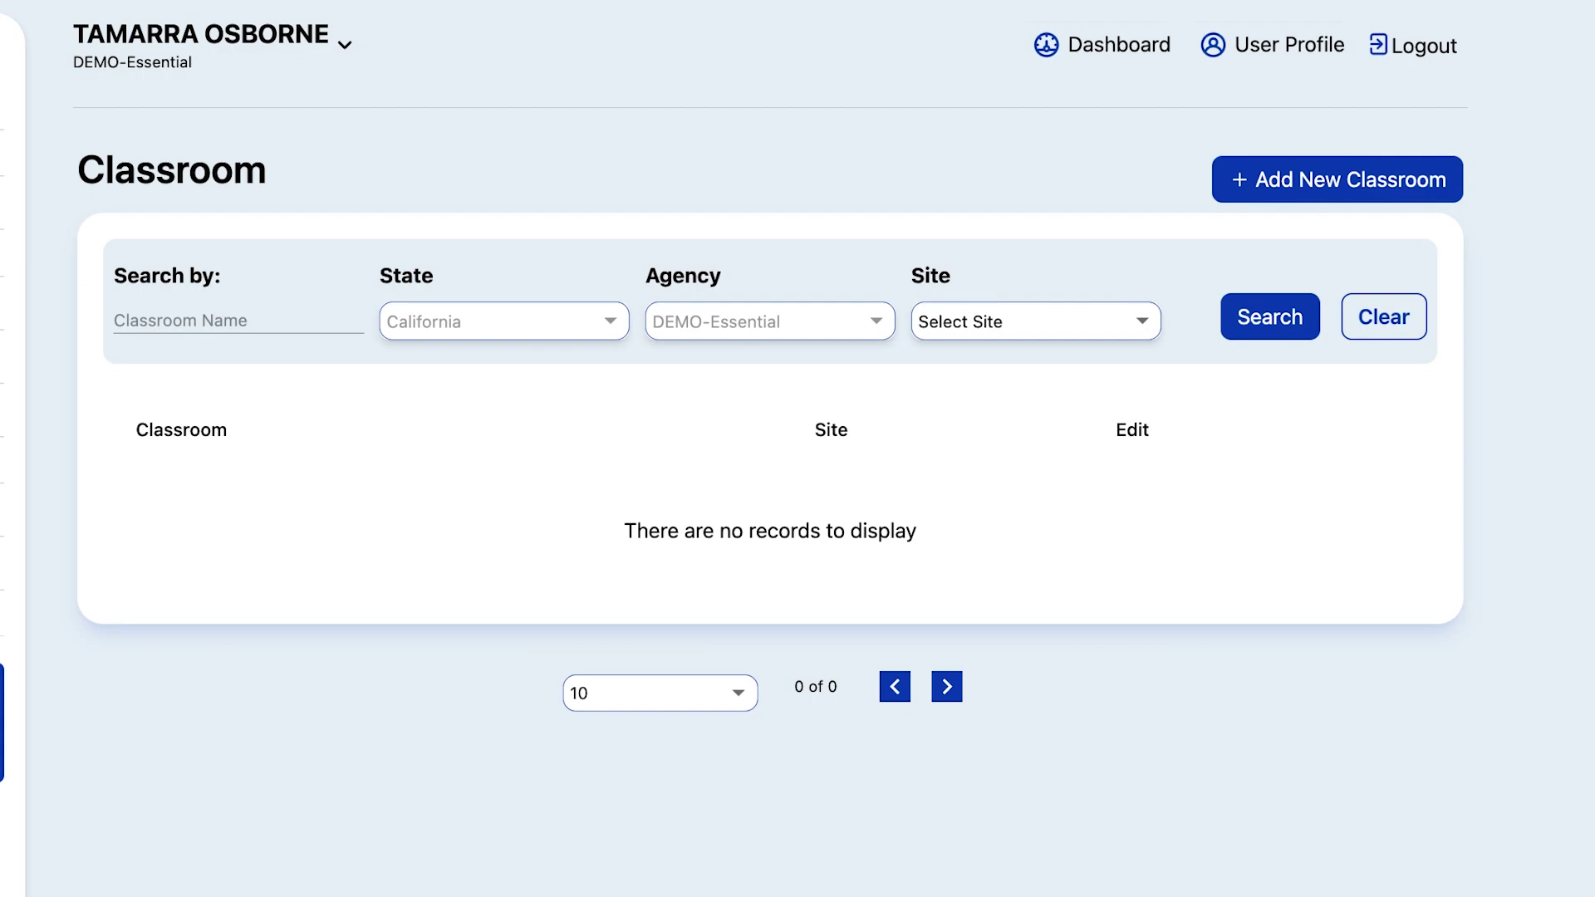
left_click(1253, 336)
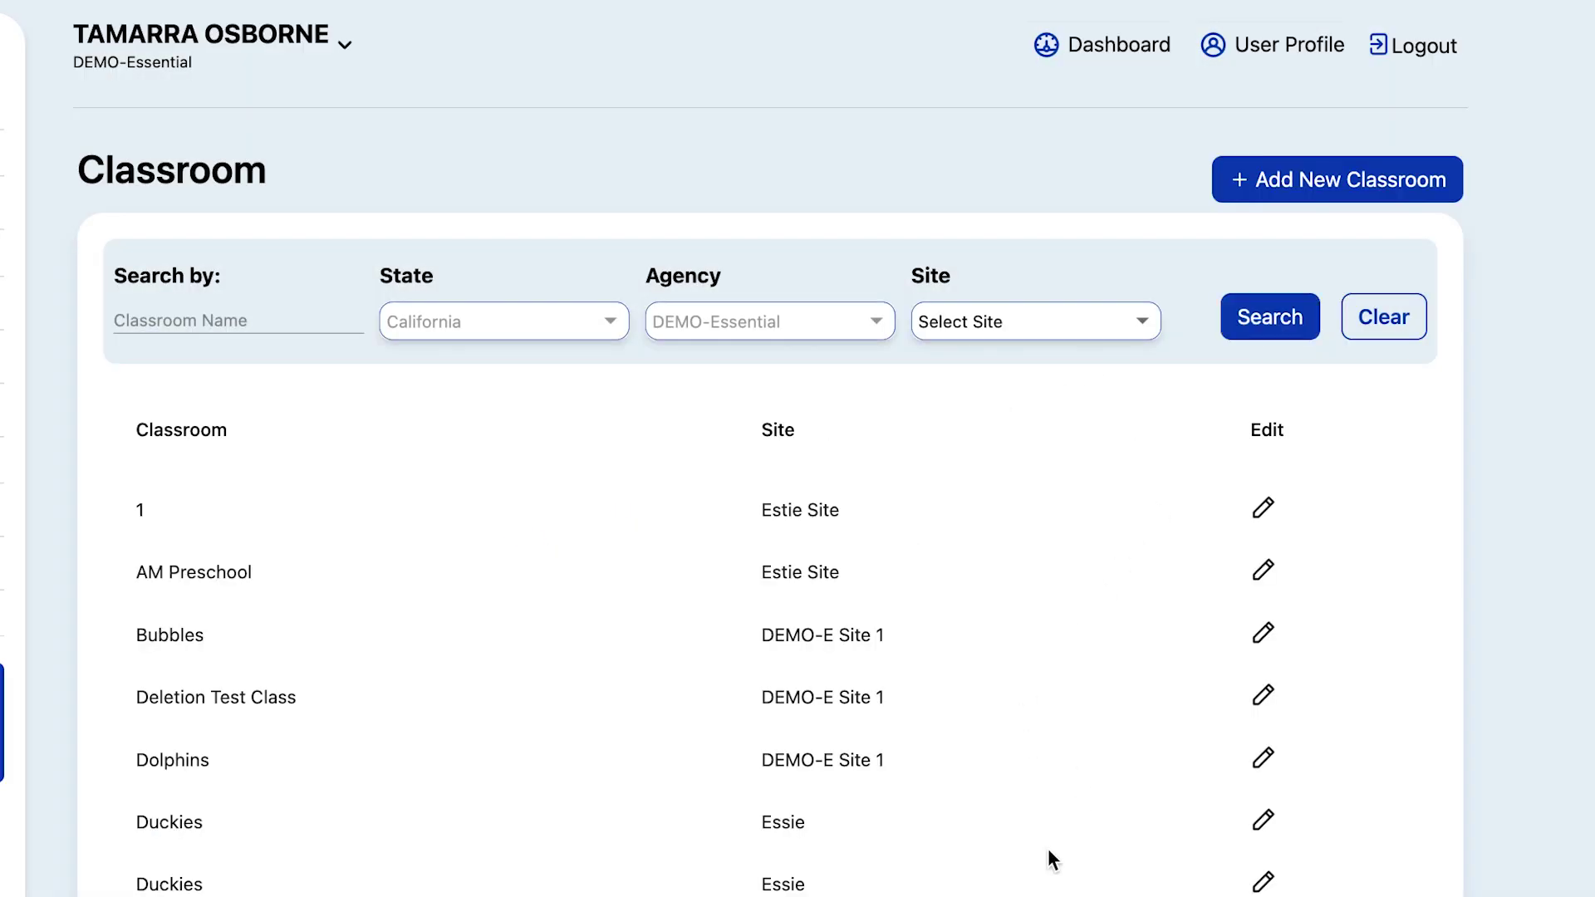
scroll(1048, 849, "down", 3)
scroll(1048, 849, "down", 1)
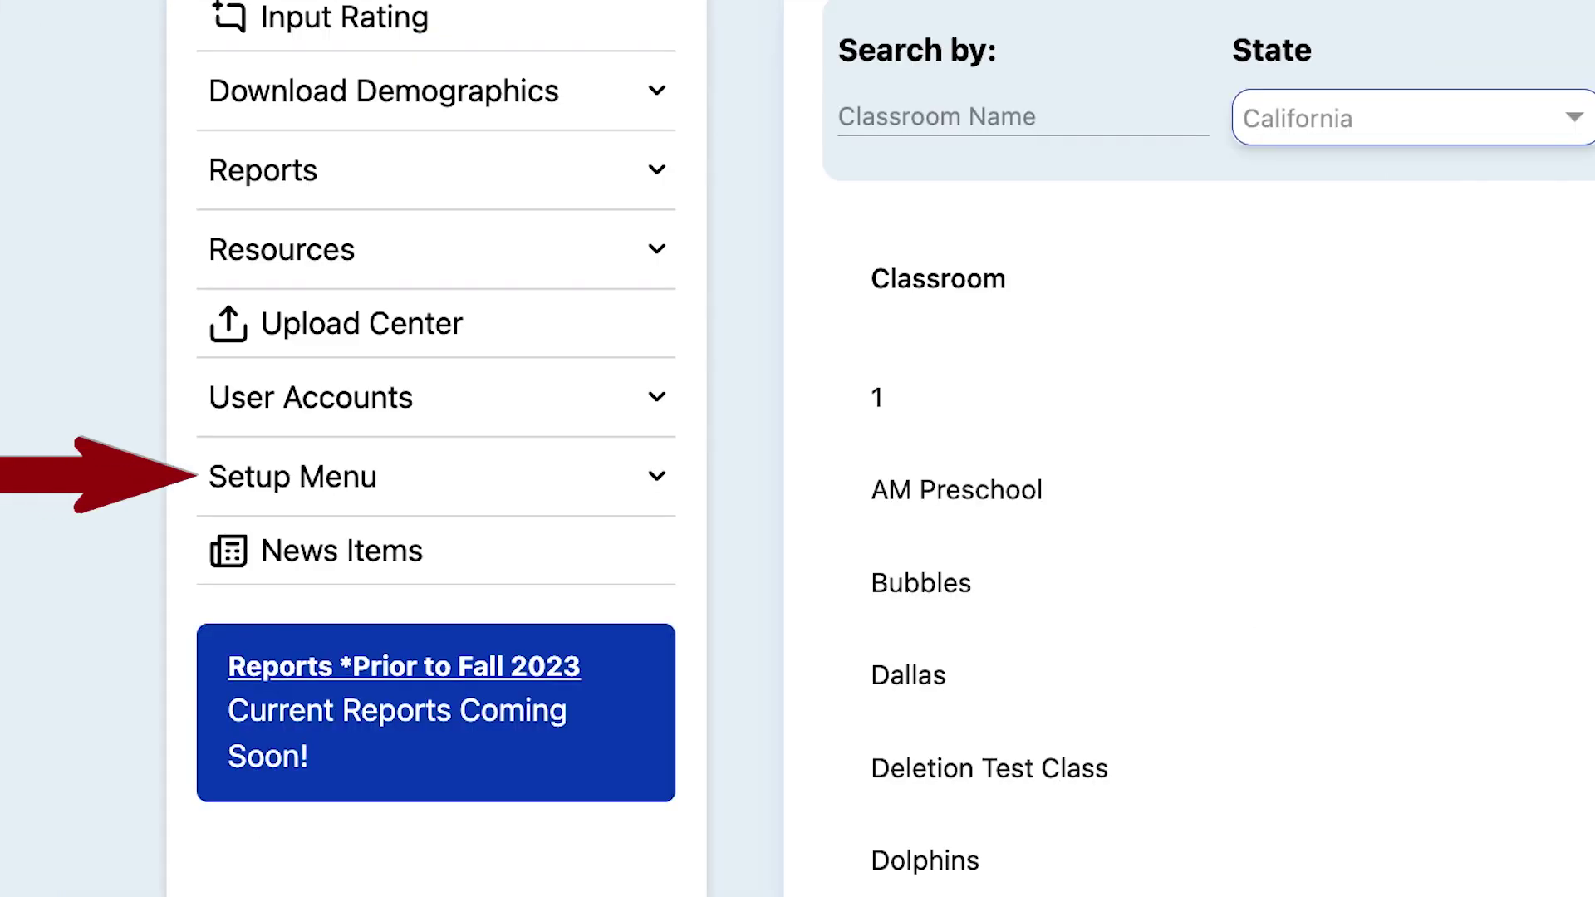
Open a blank Add Teacher Assignments and Rating Periods form
left_click(555, 484)
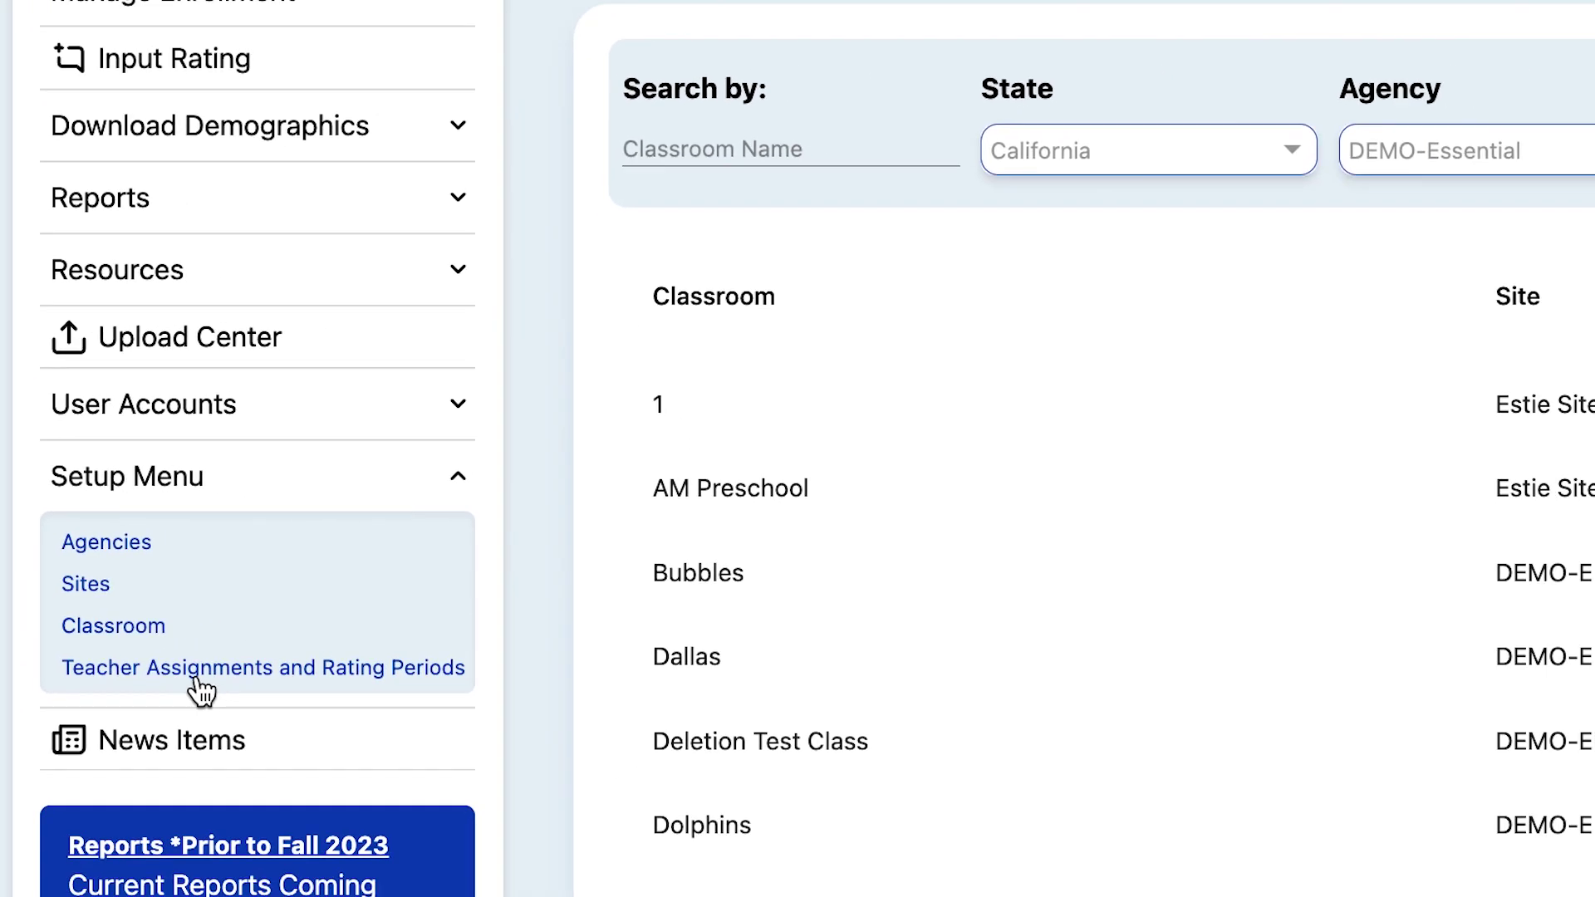
left_click(477, 690)
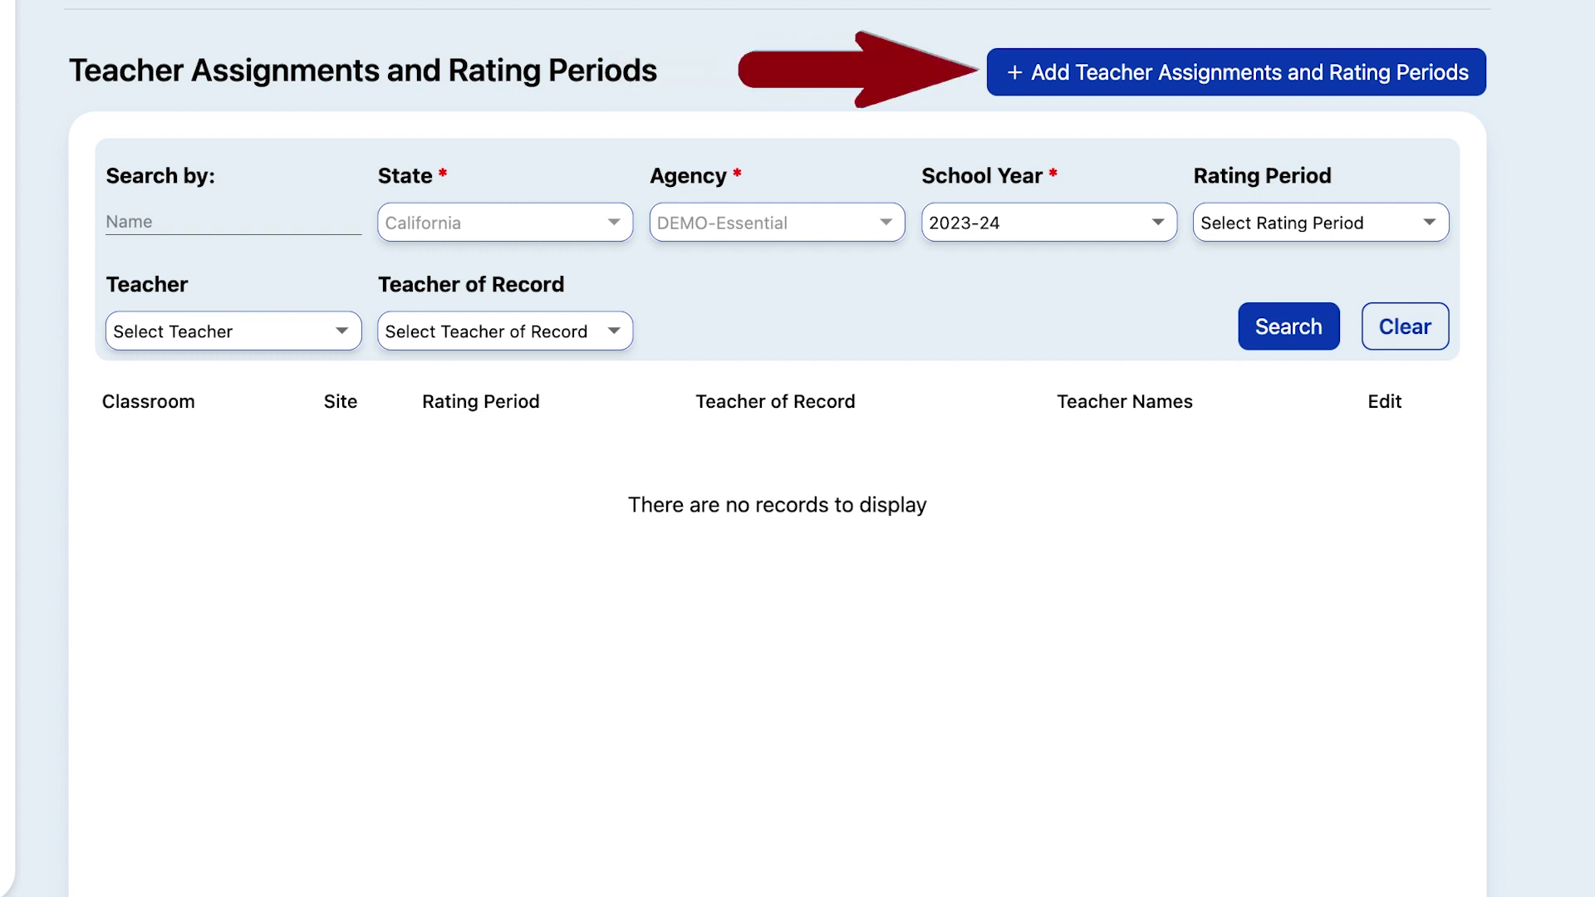
left_click(1159, 83)
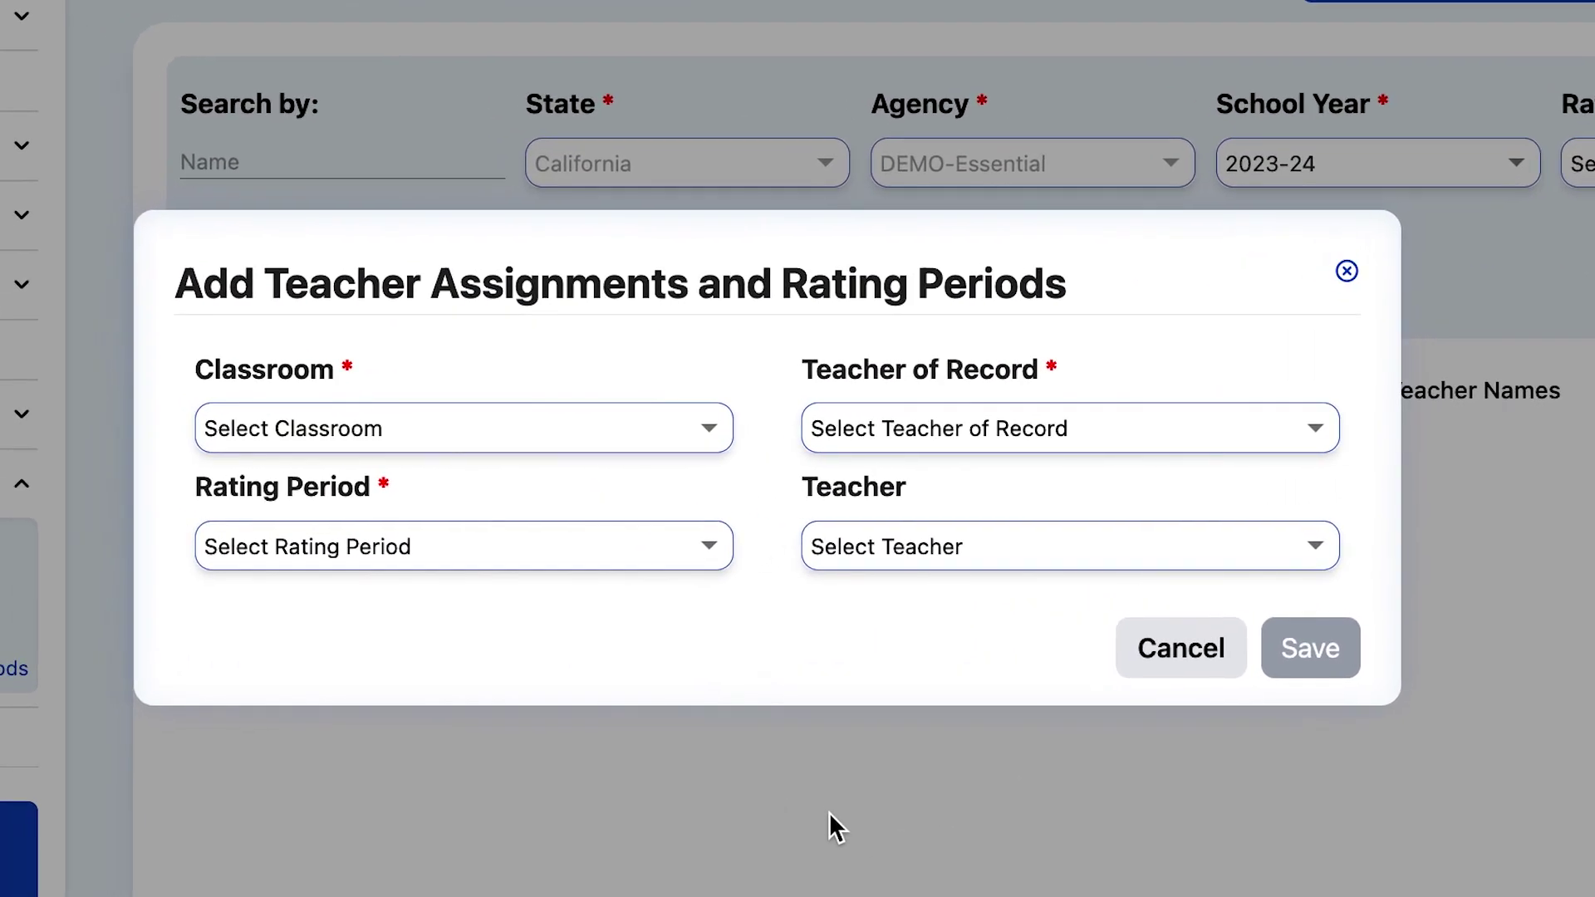
Choose classroom Dallas, a teacher of record, rating period Fall 2023, and four teachers
left_click(593, 442)
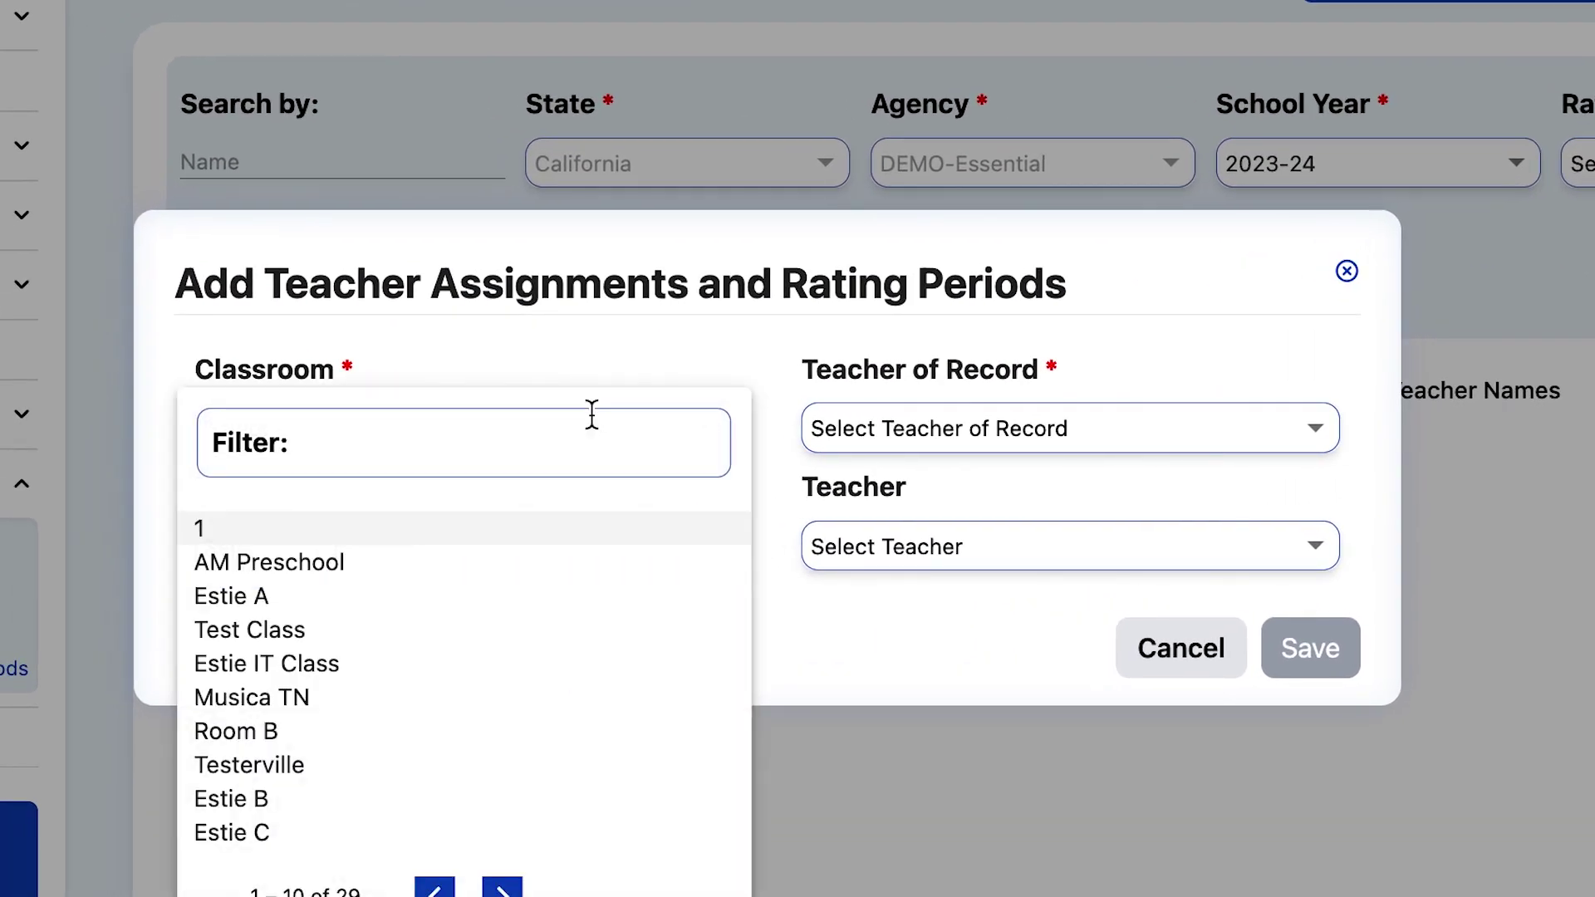
type("d")
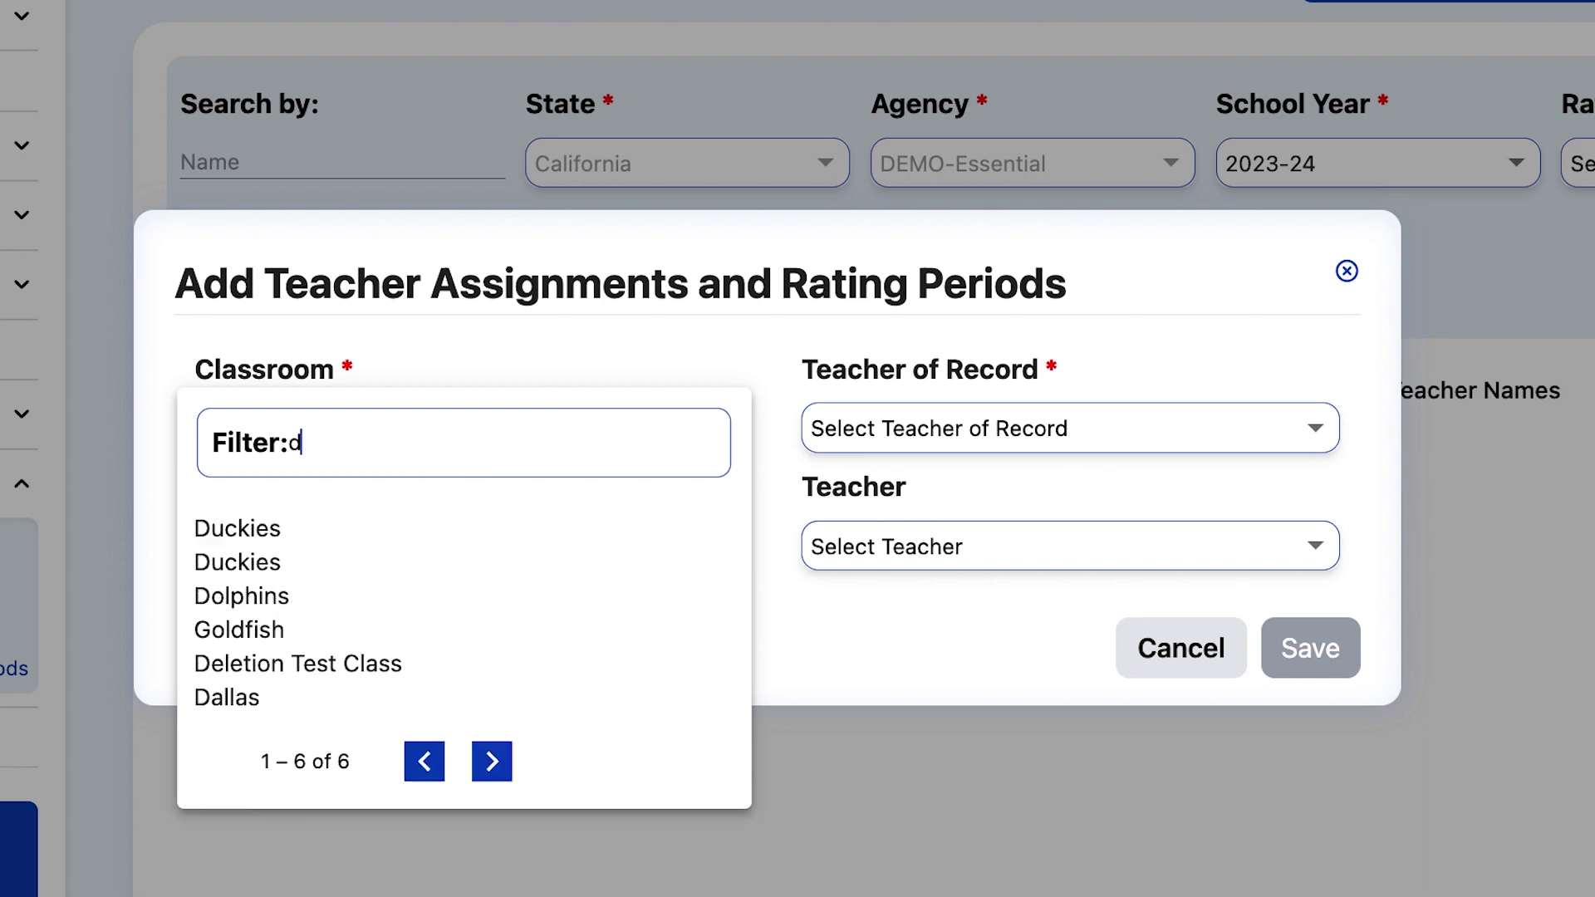
type("a")
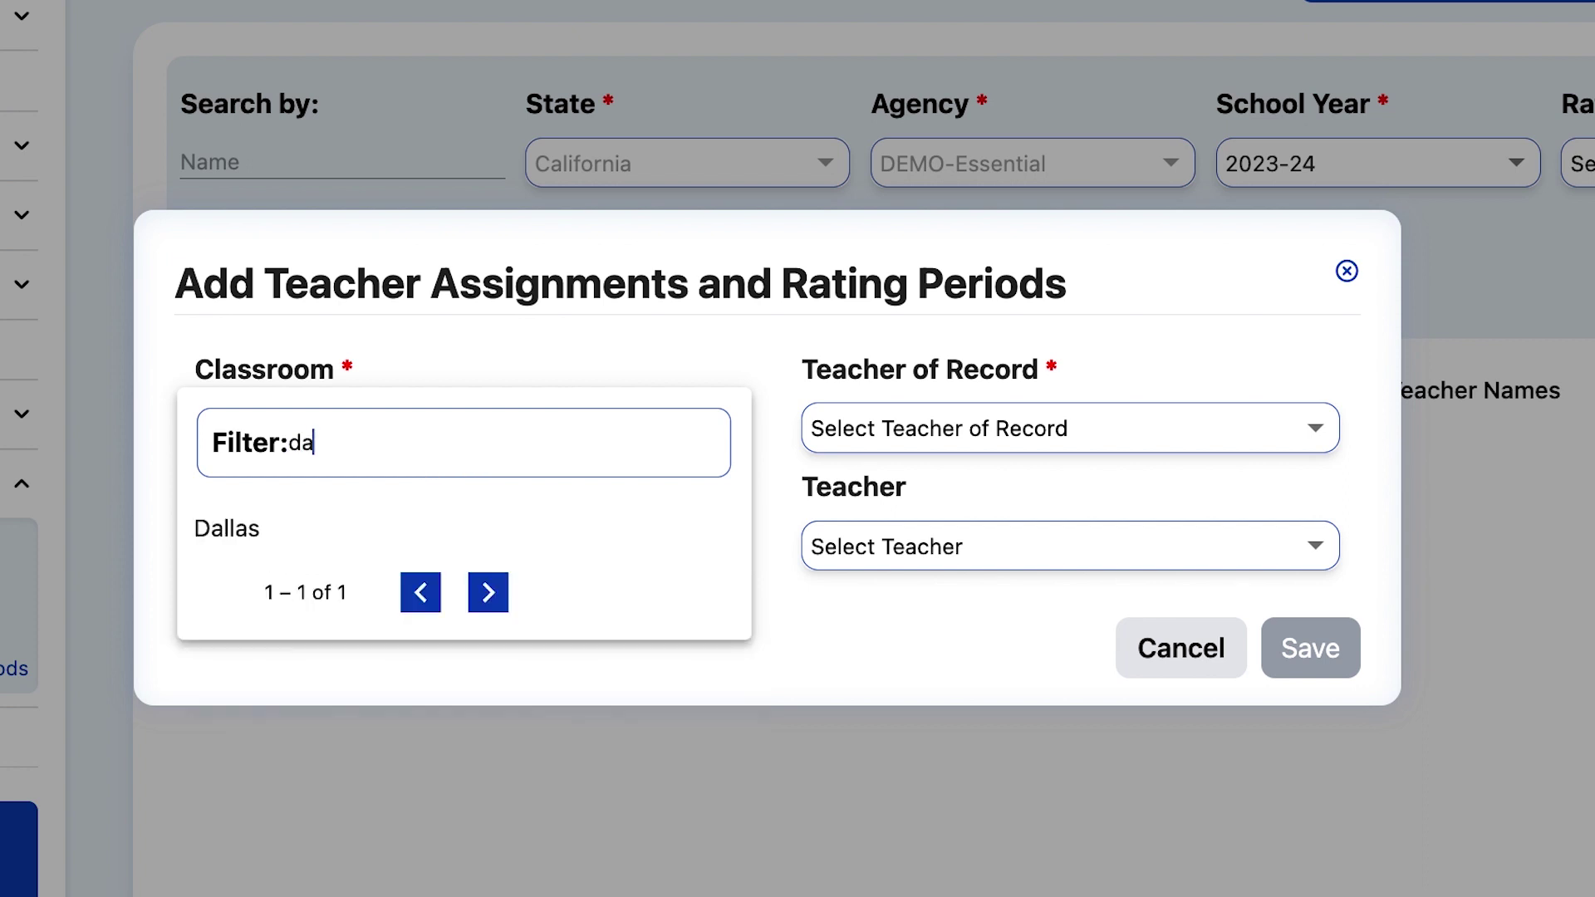
left_click(224, 531)
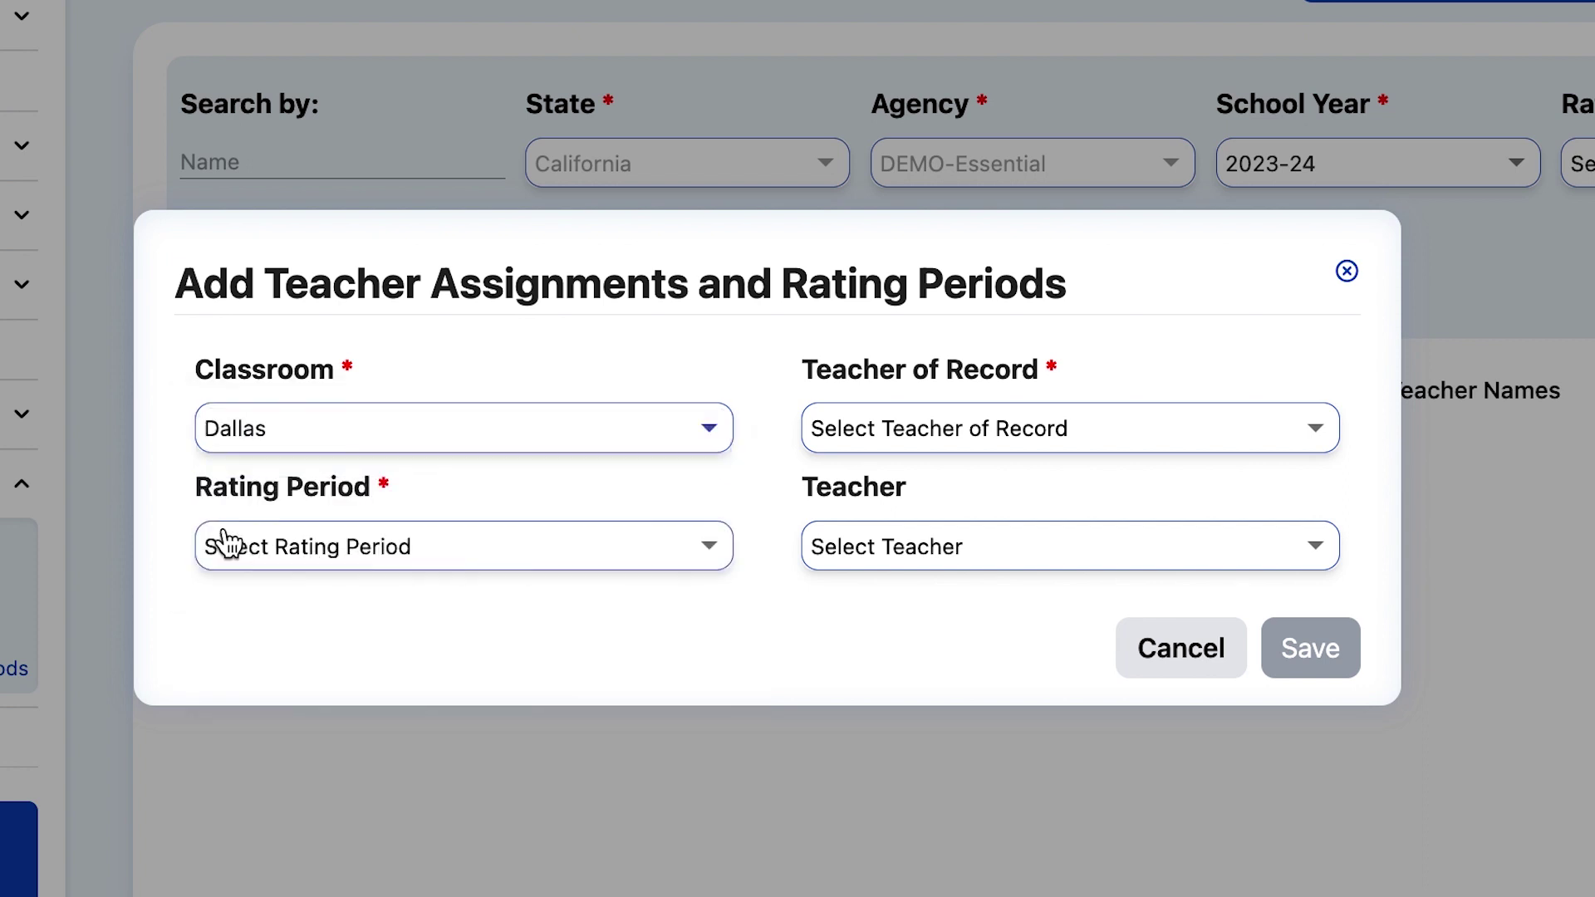
left_click(1046, 445)
left_click(1041, 632)
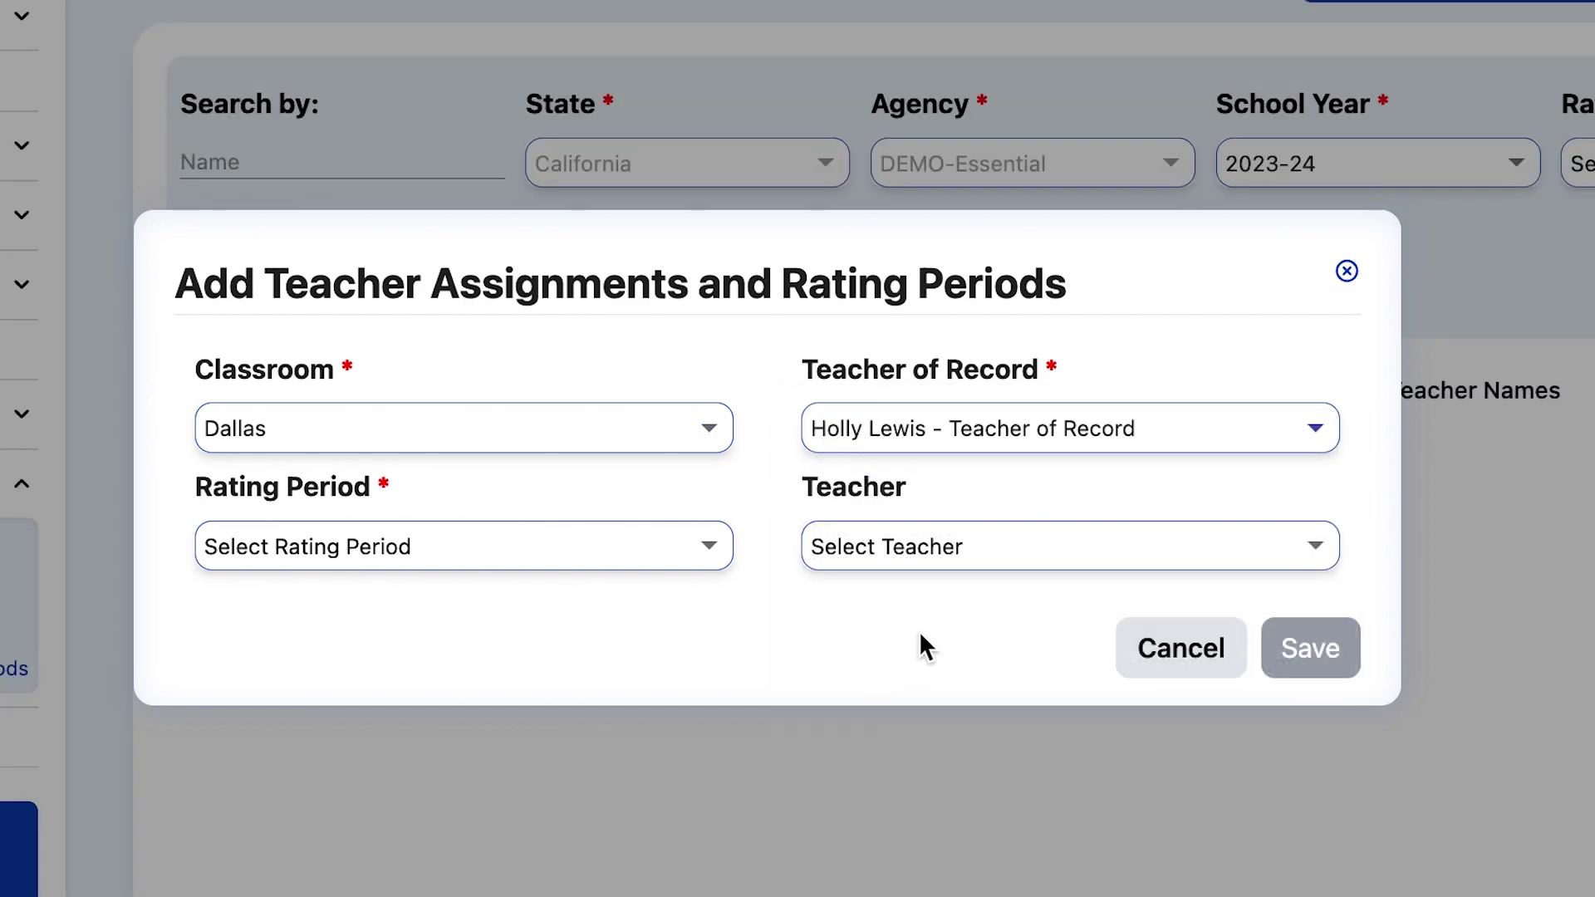
left_click(706, 565)
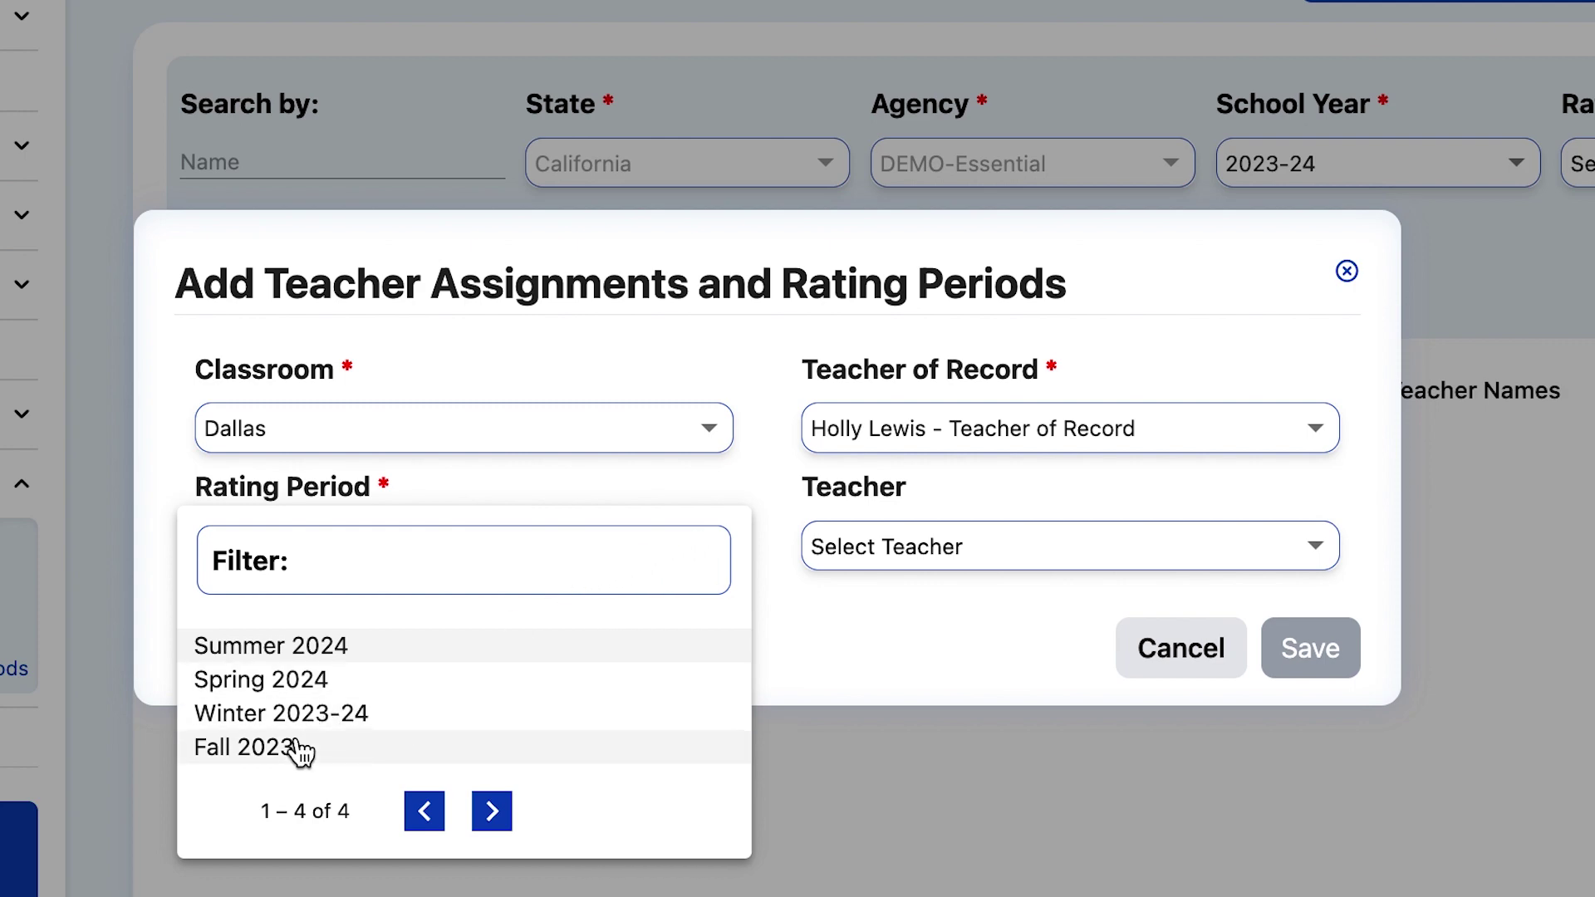
left_click(303, 747)
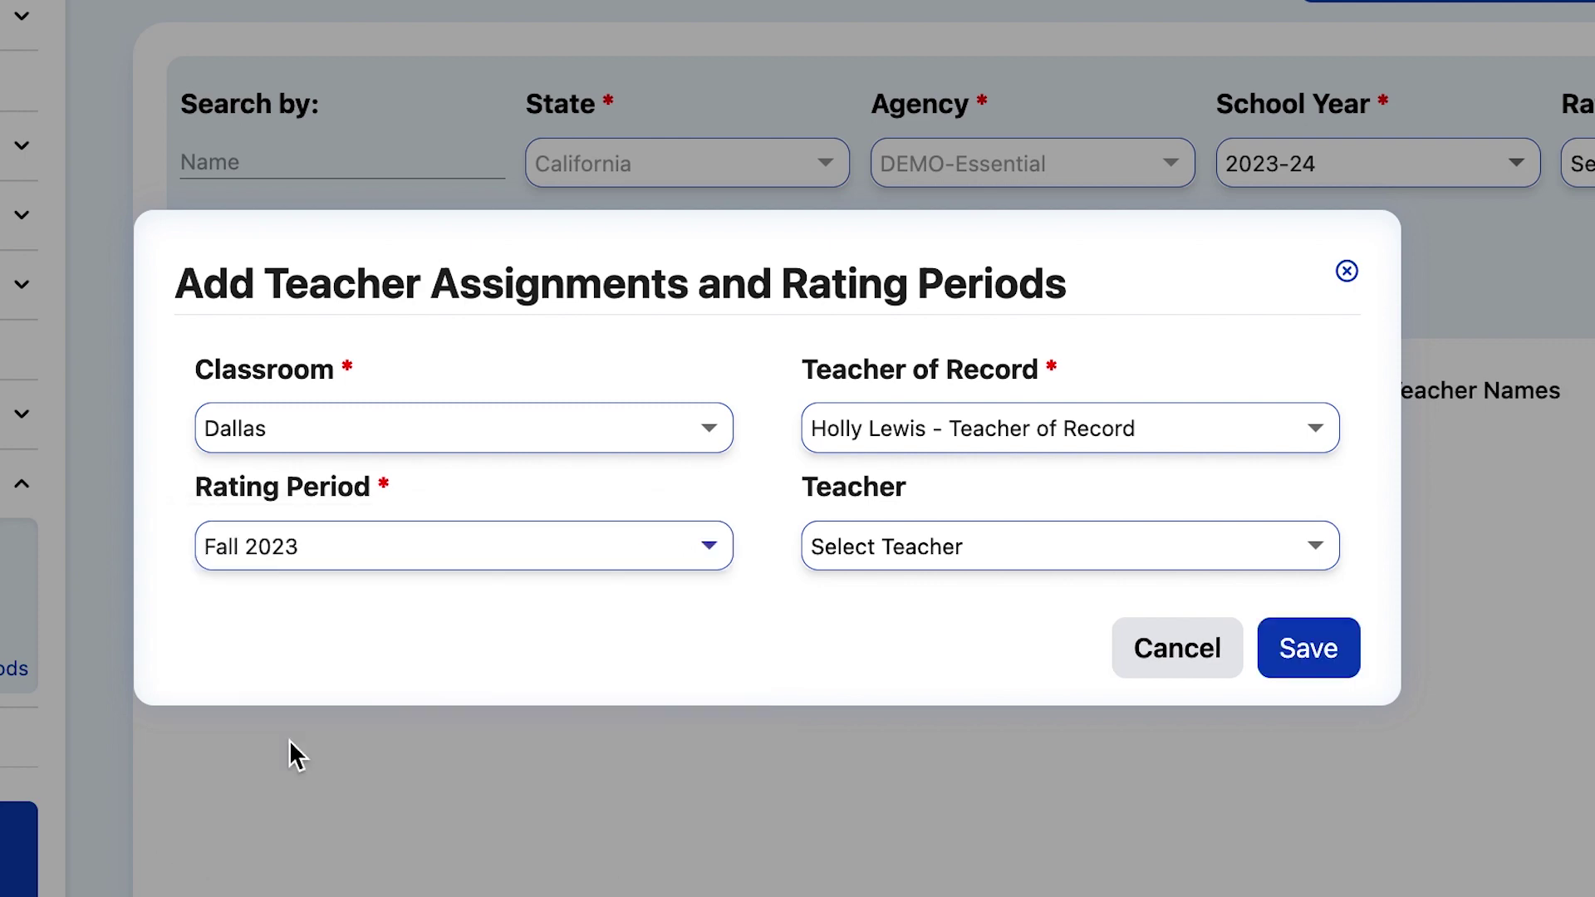
left_click(994, 559)
left_click(774, 392)
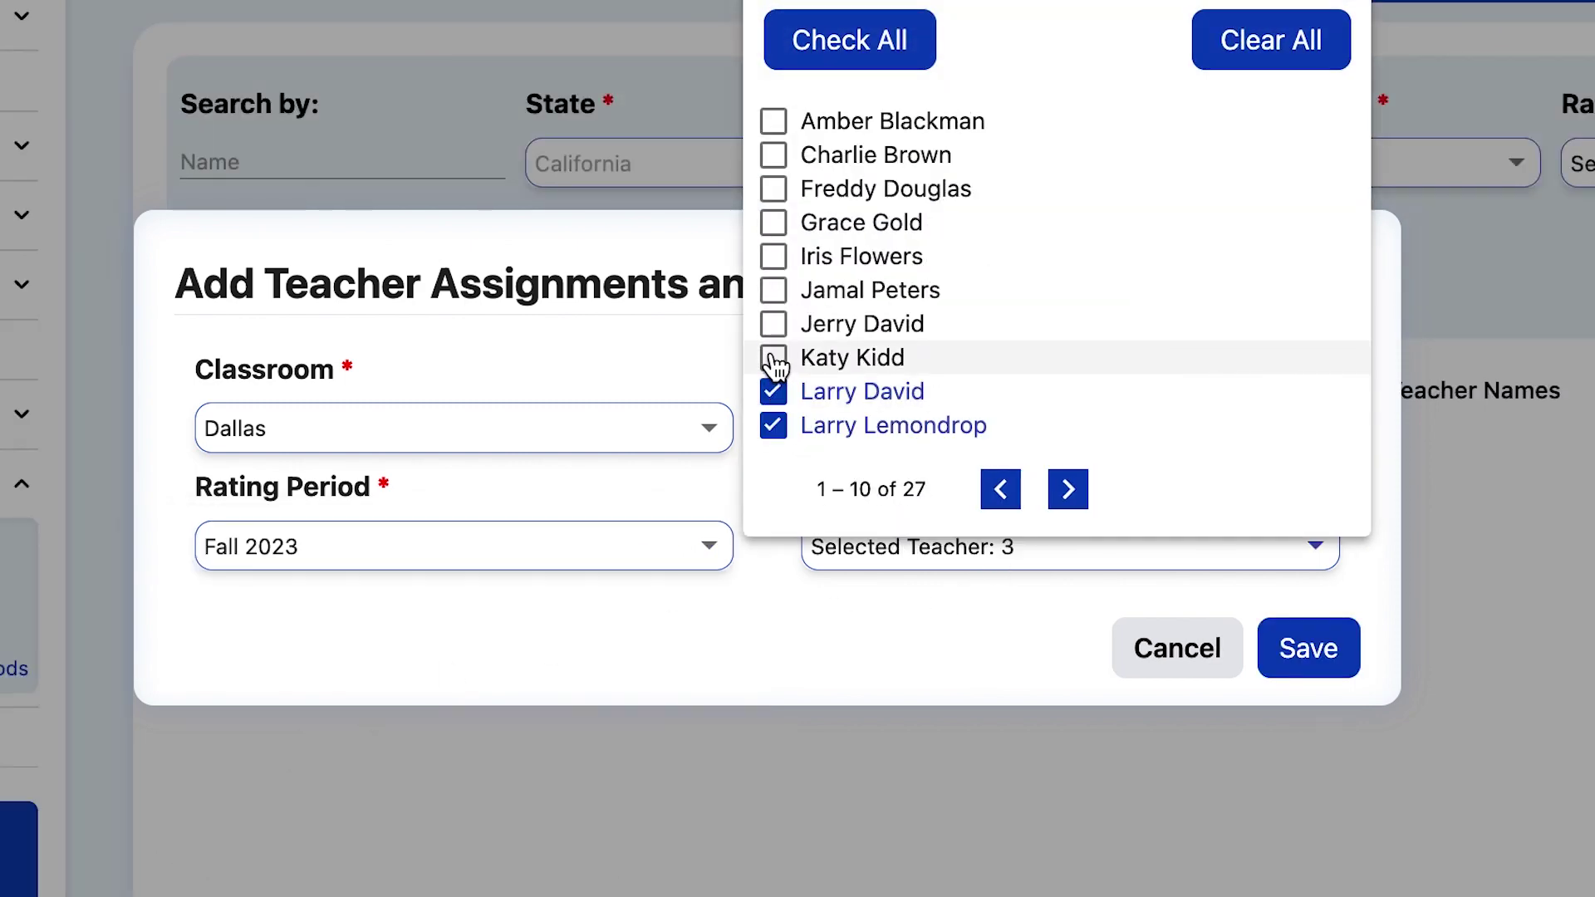
left_click(773, 358)
left_click(1029, 655)
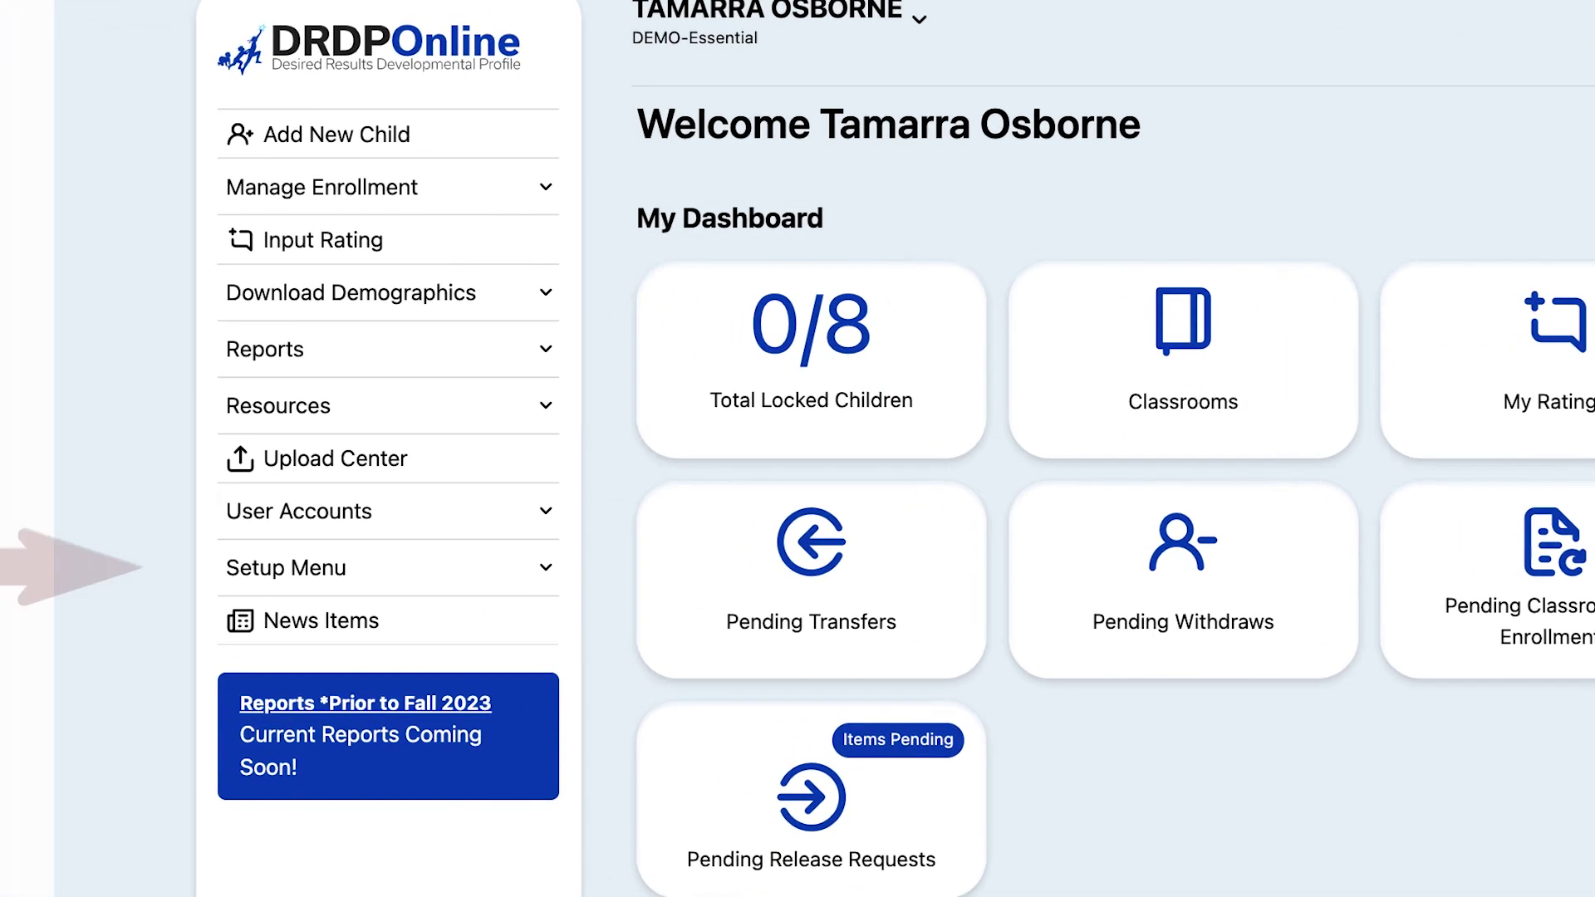
Search the agency's classrooms on the Classroom page and start adding a new one
left_click(545, 574)
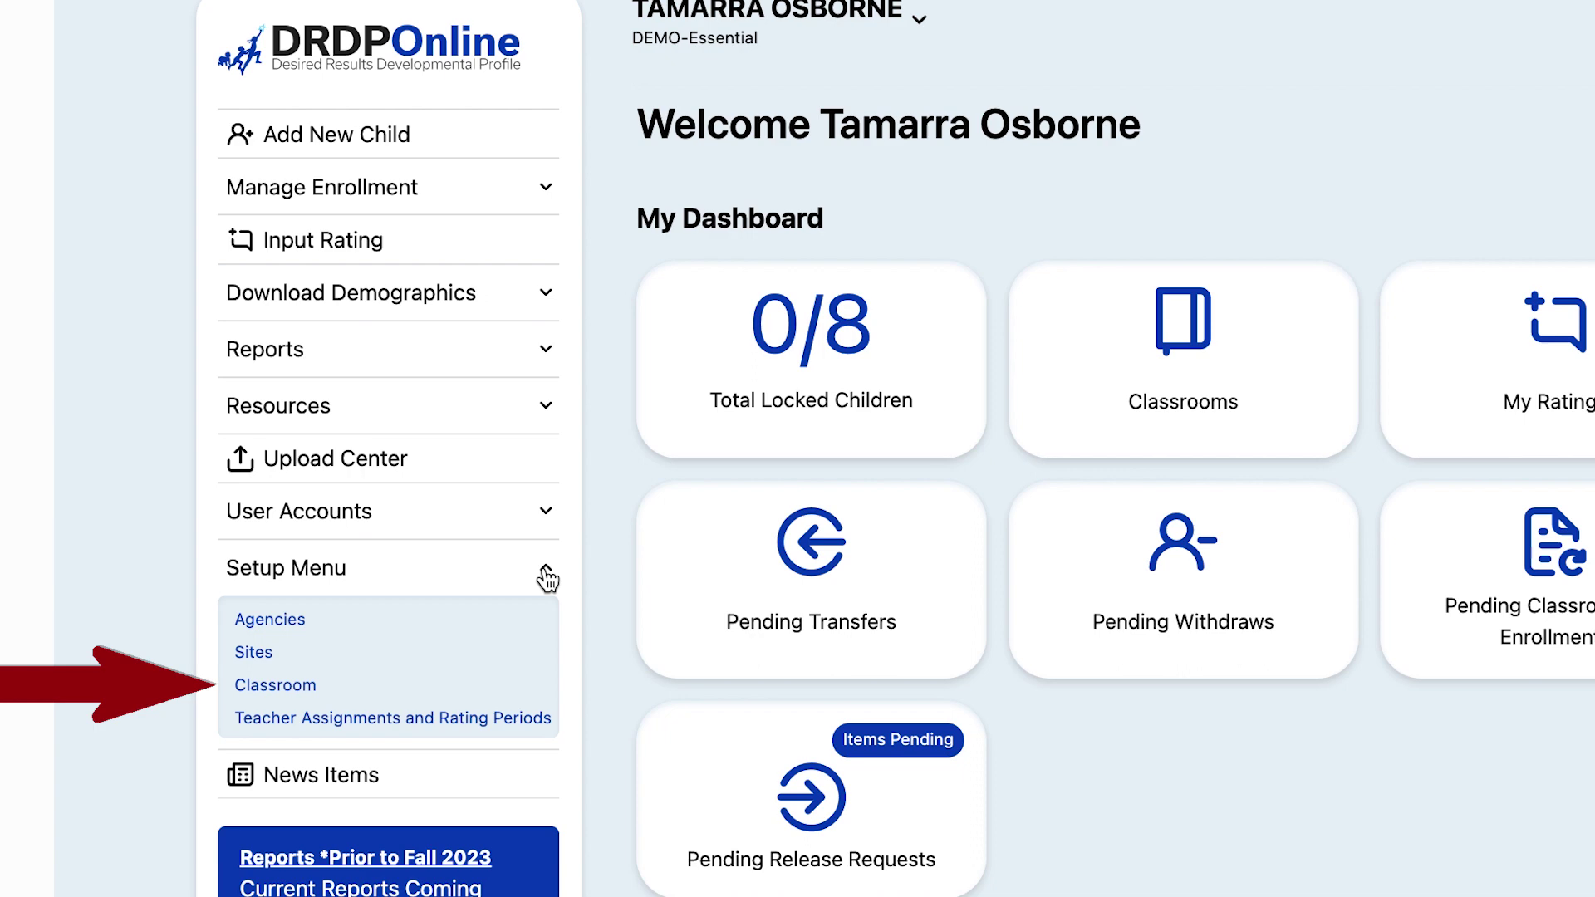
left_click(278, 684)
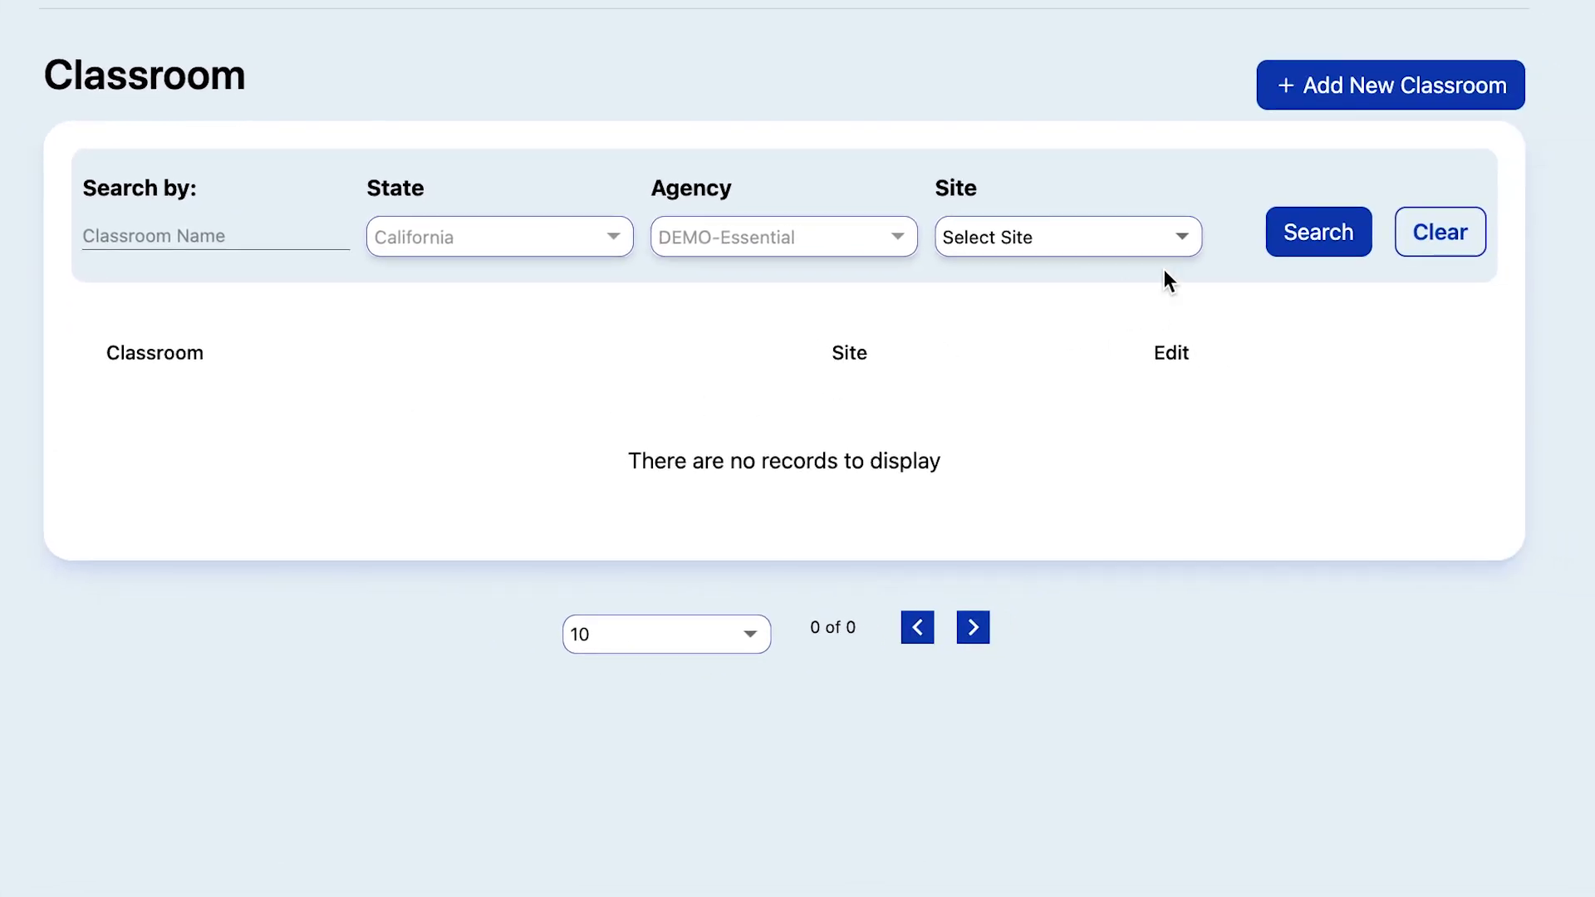
left_click(1316, 245)
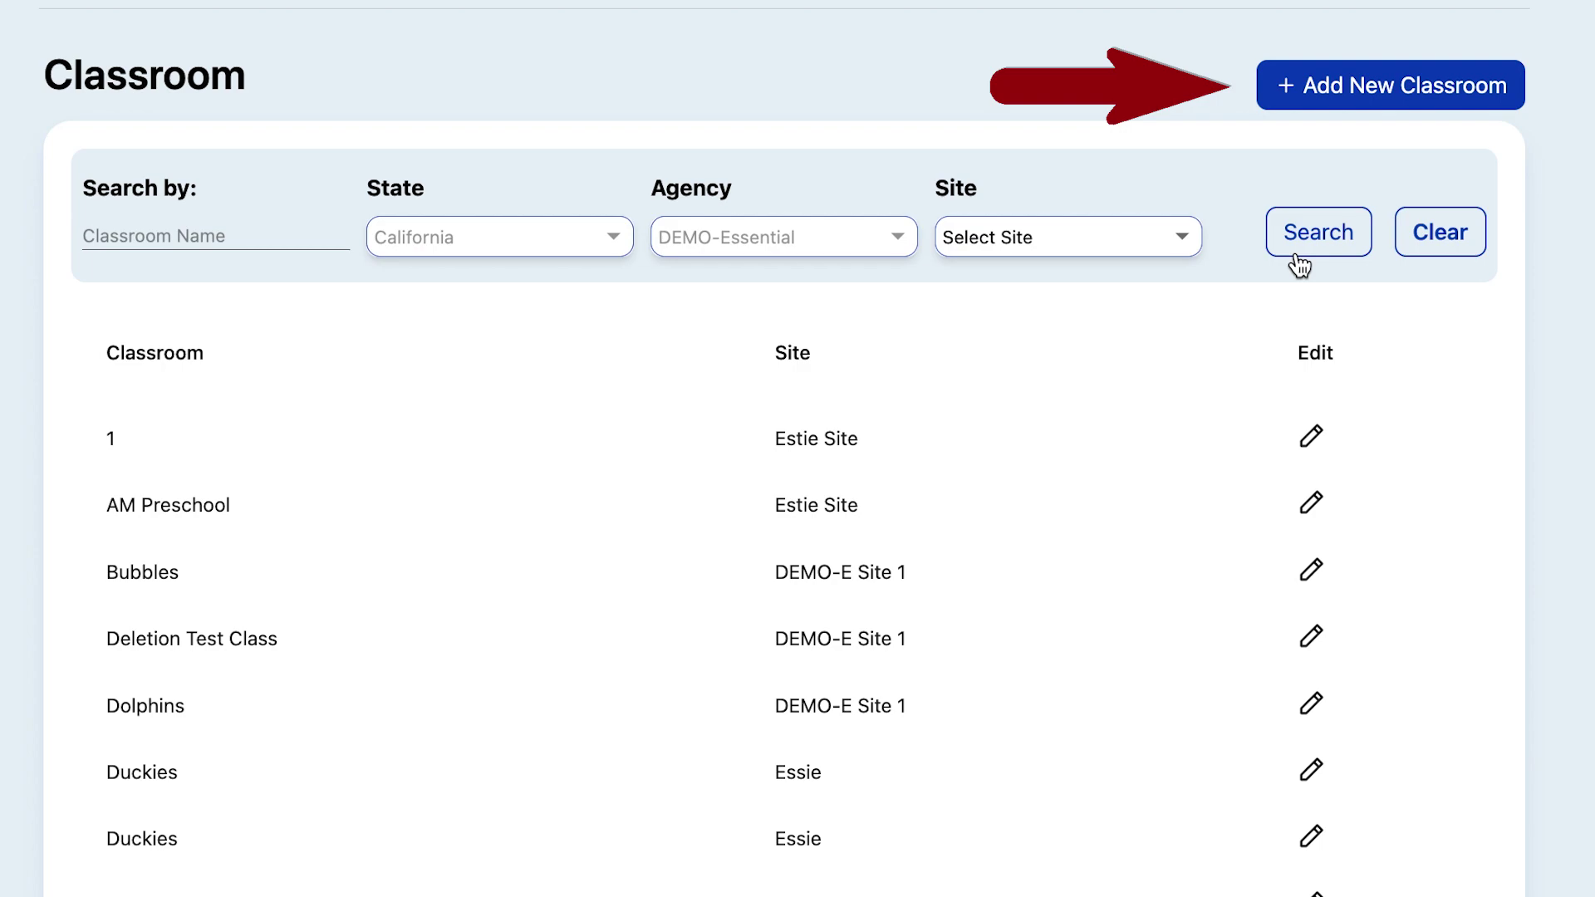
left_click(1392, 92)
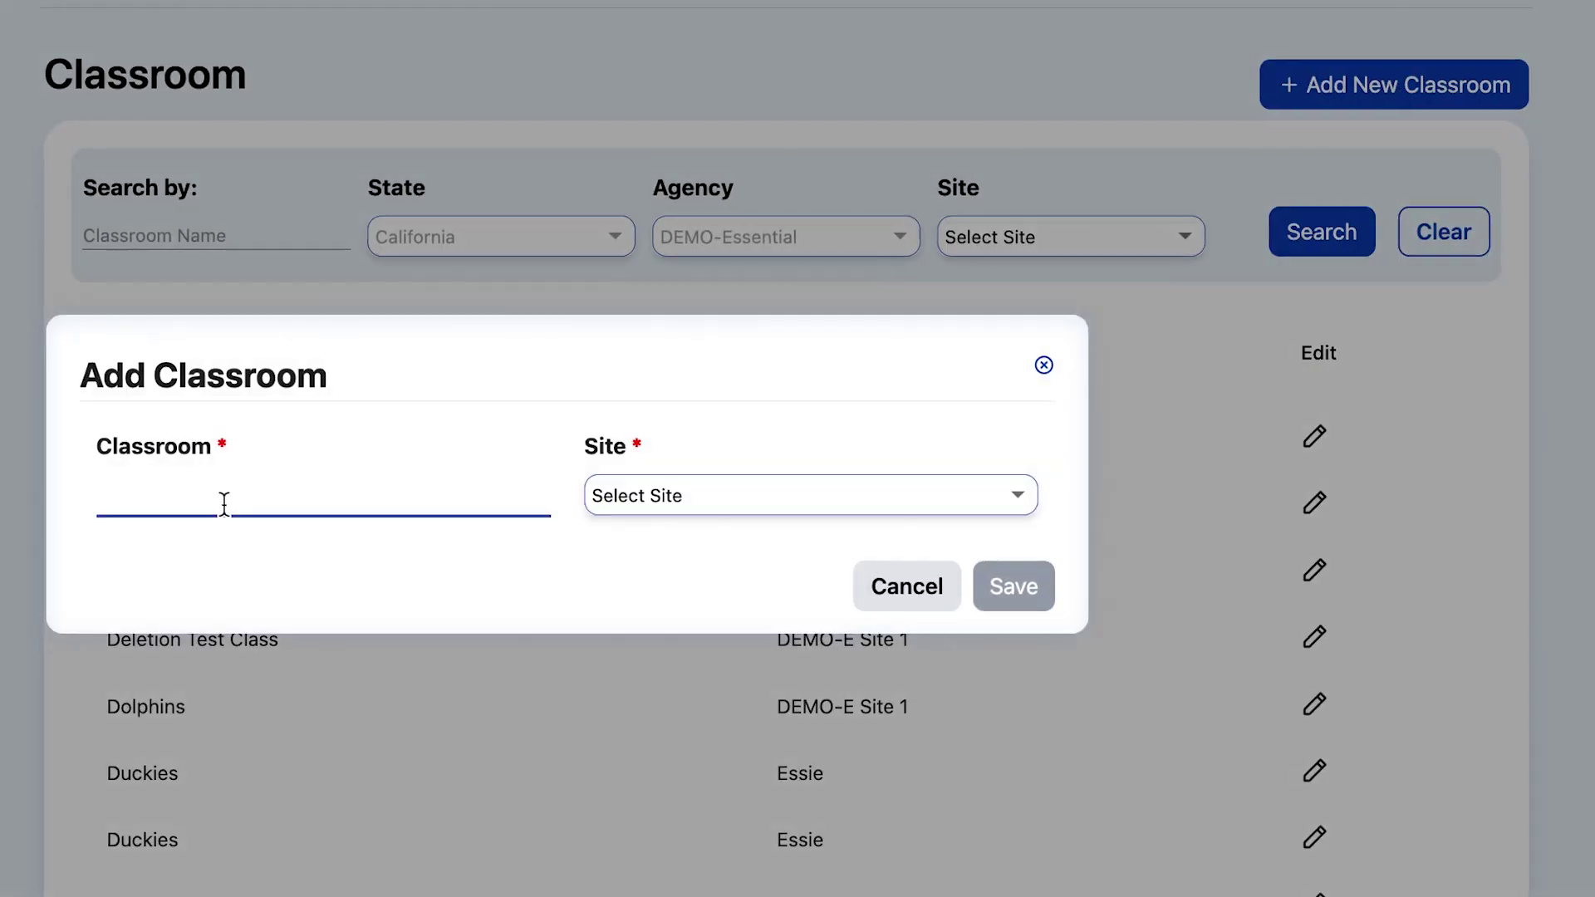
Create classroom 'Dallas' at DEMO-E Site 1, save it, and dismiss the success message
type("Dallas")
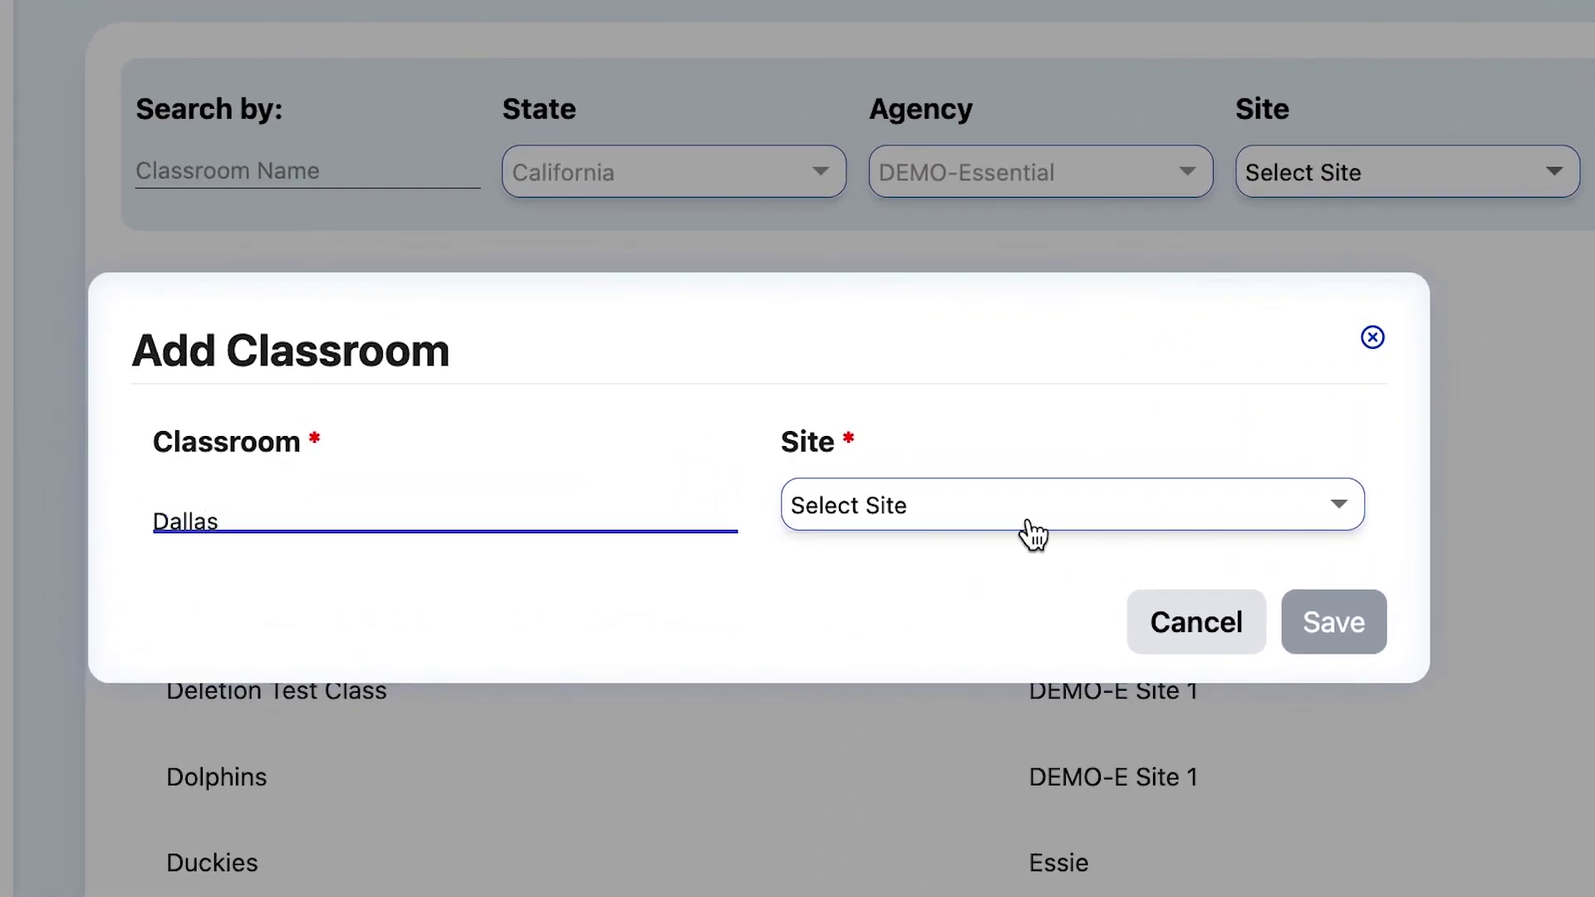
left_click(1028, 532)
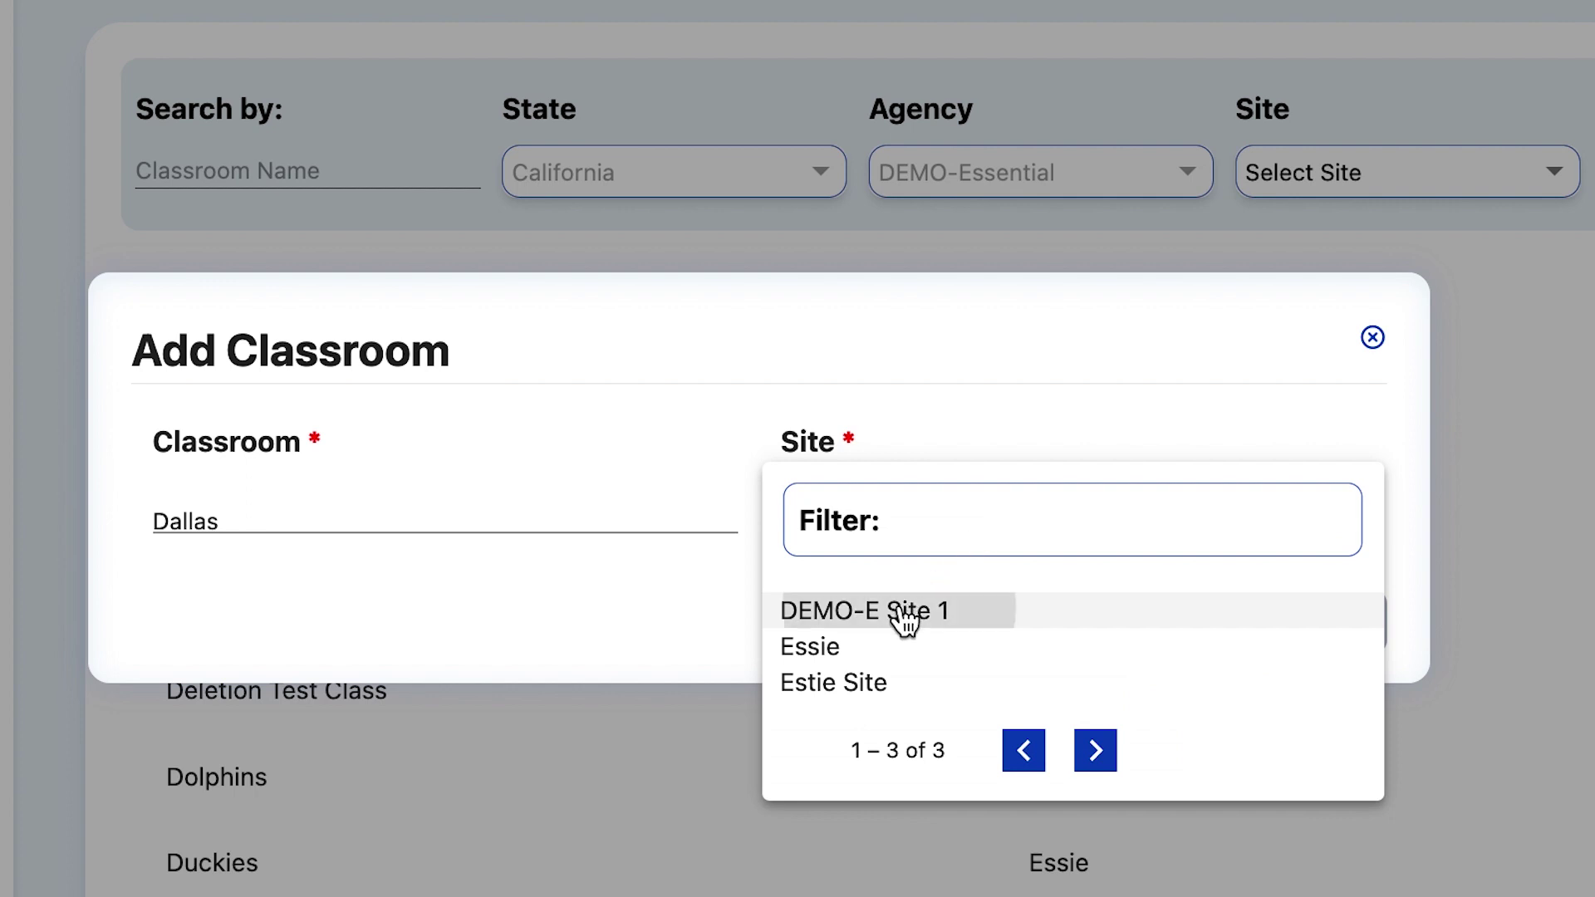
left_click(903, 612)
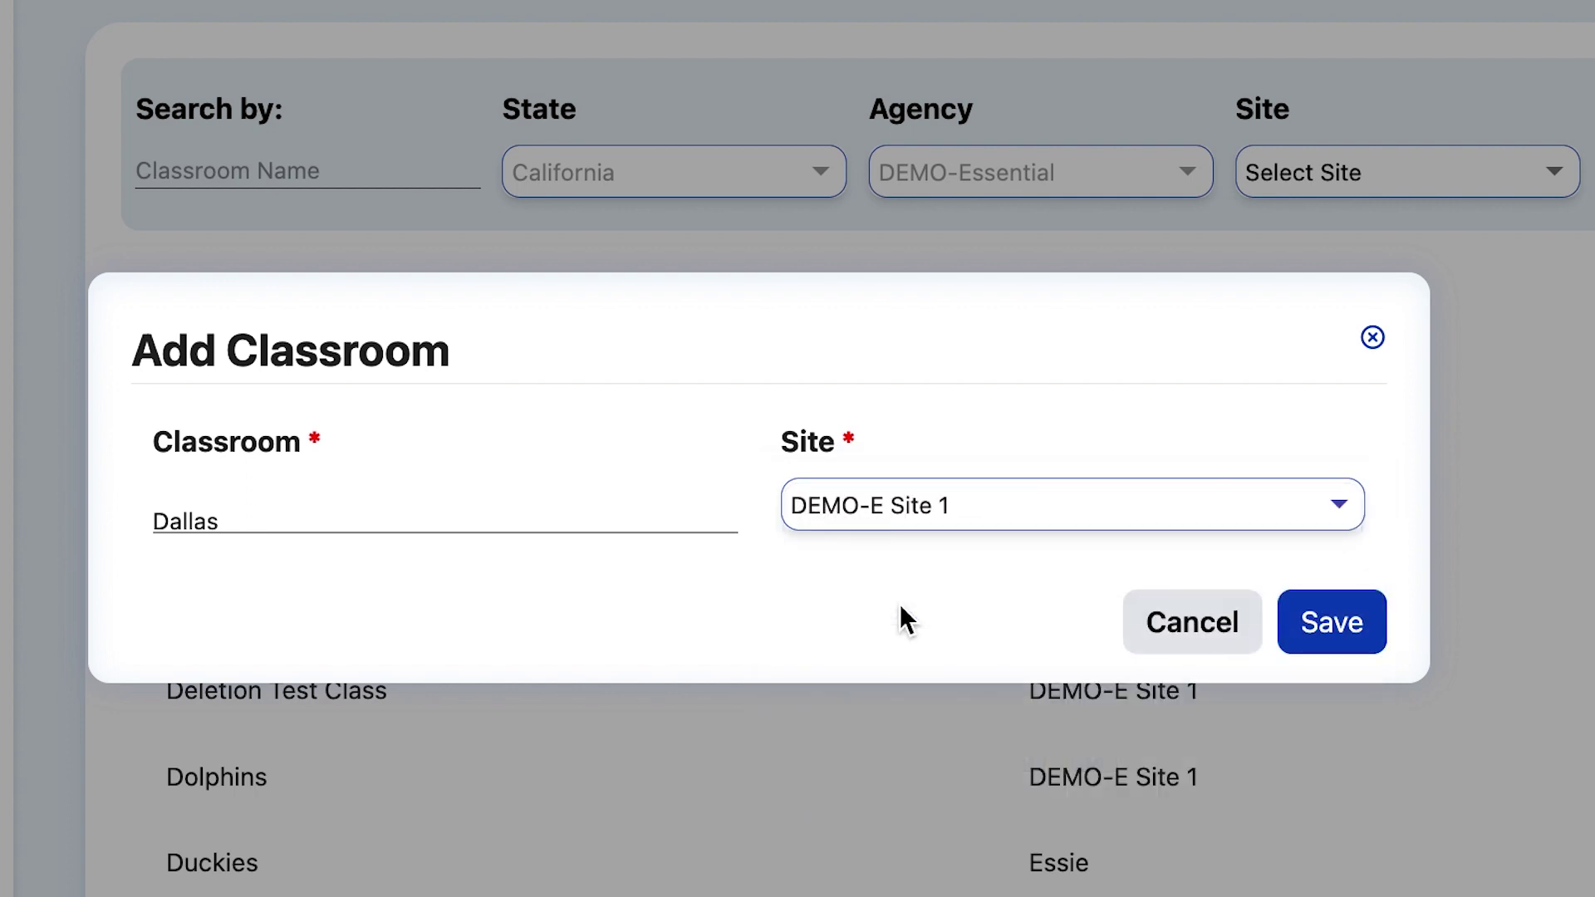
left_click(1354, 635)
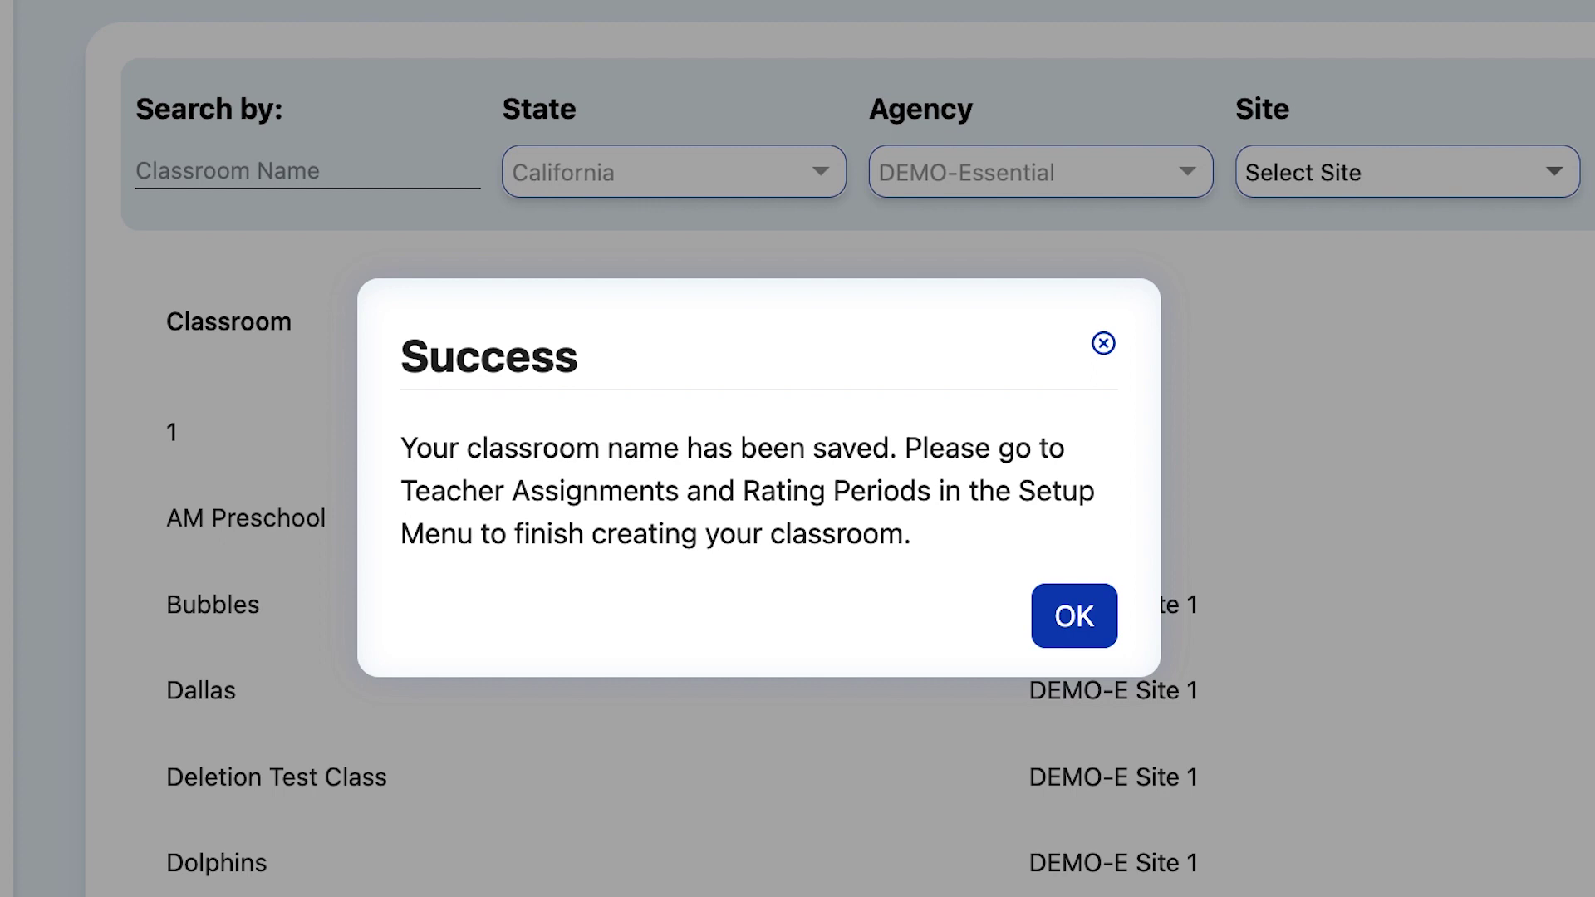
key("Return")
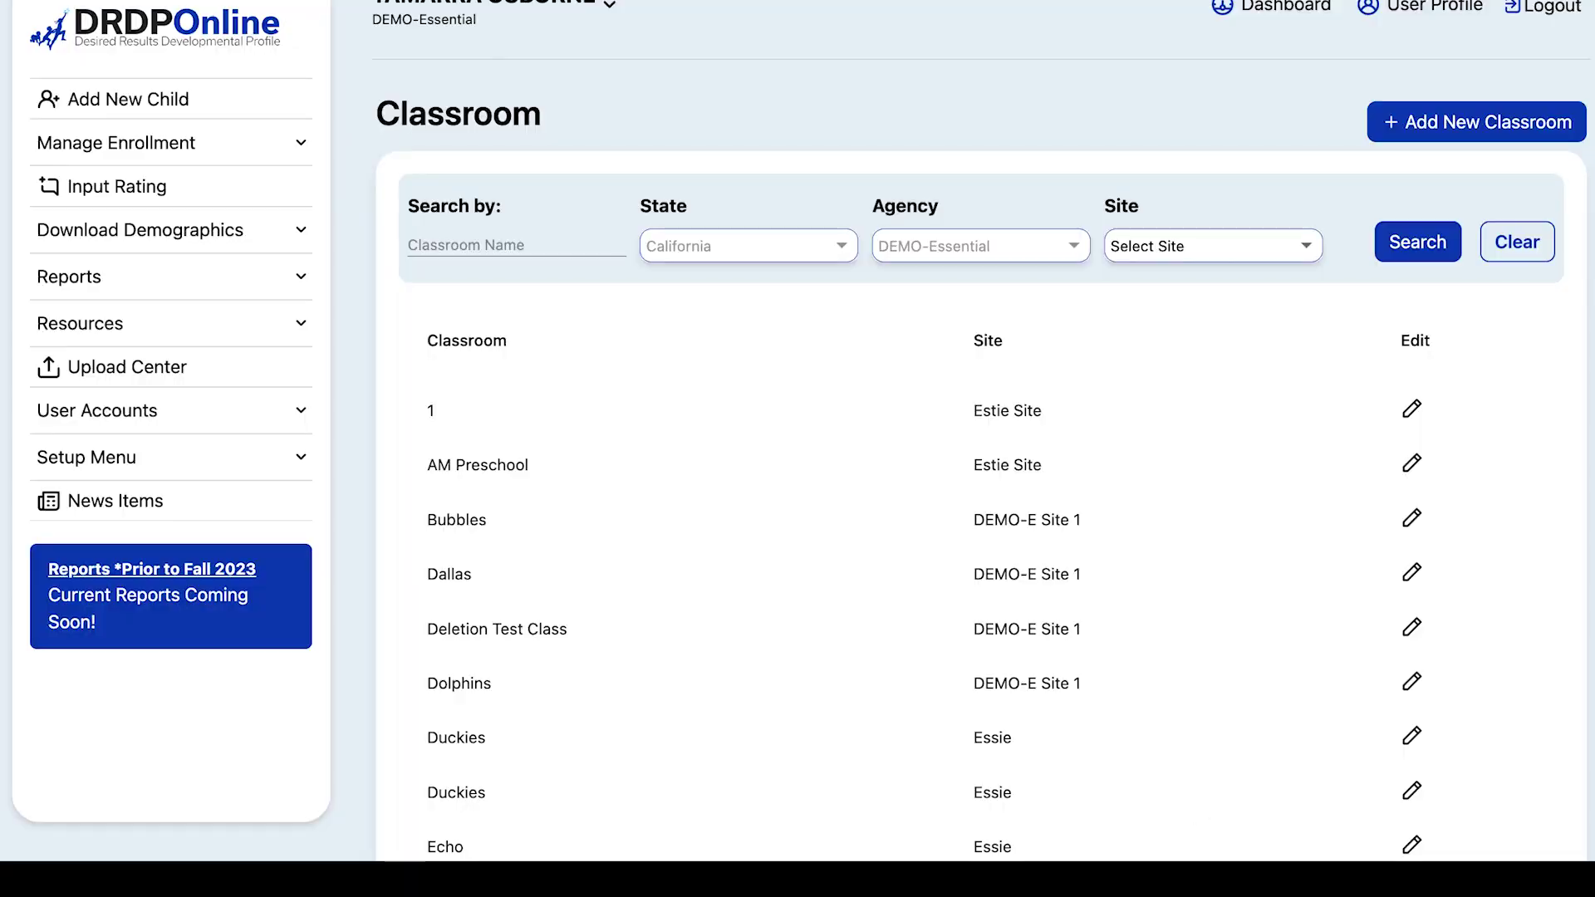
Open a new form from the Teacher Assignments and Rating Periods page
left_click(509, 485)
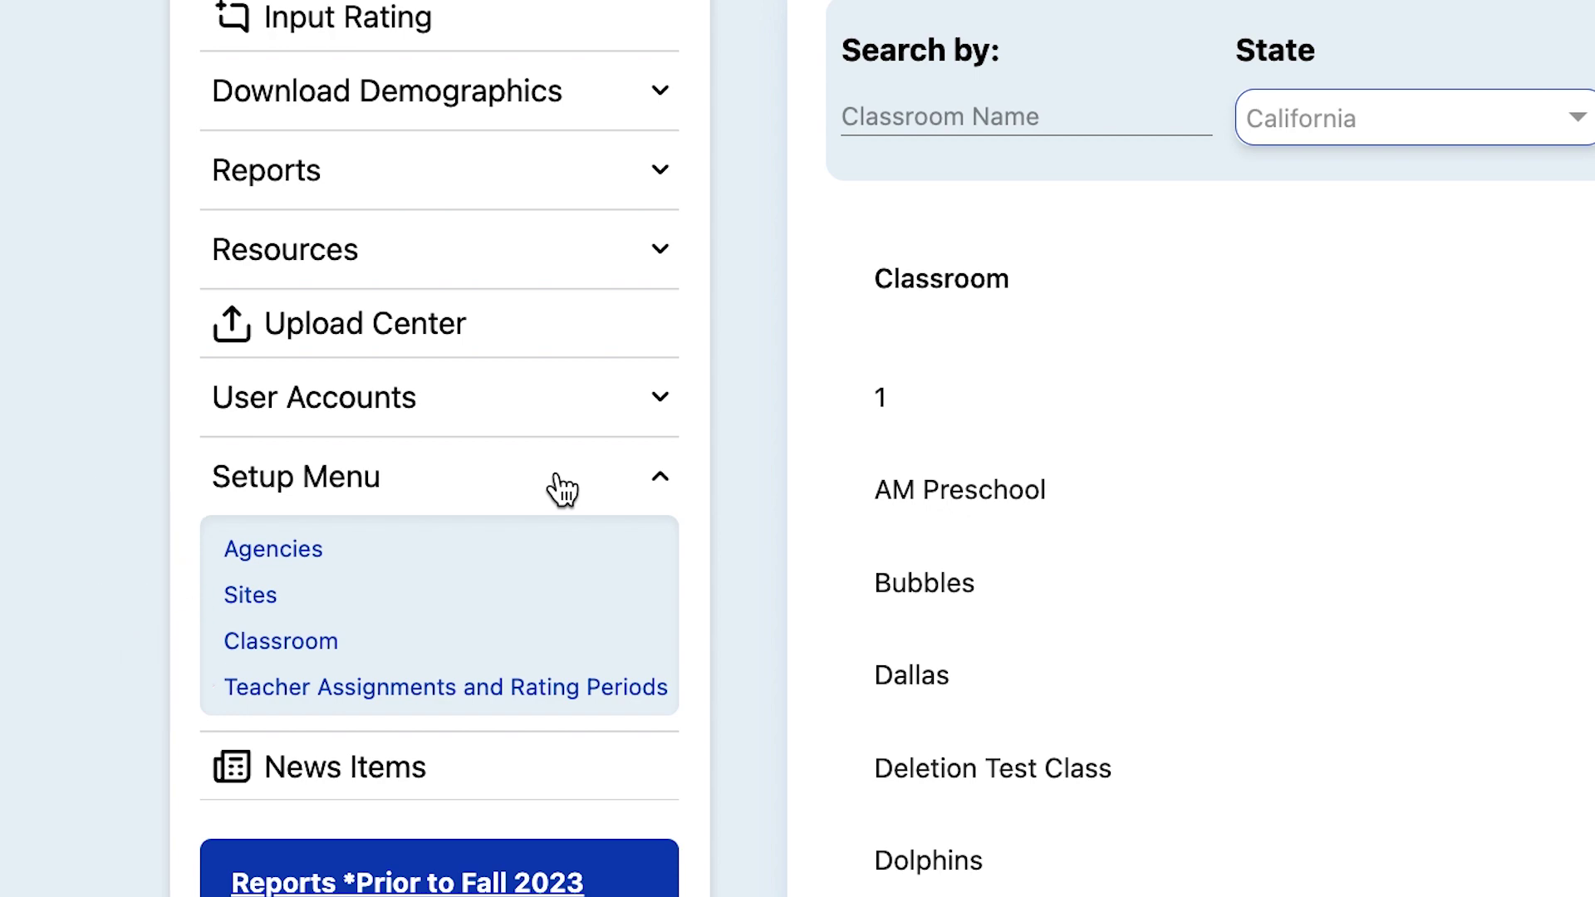
left_click(348, 687)
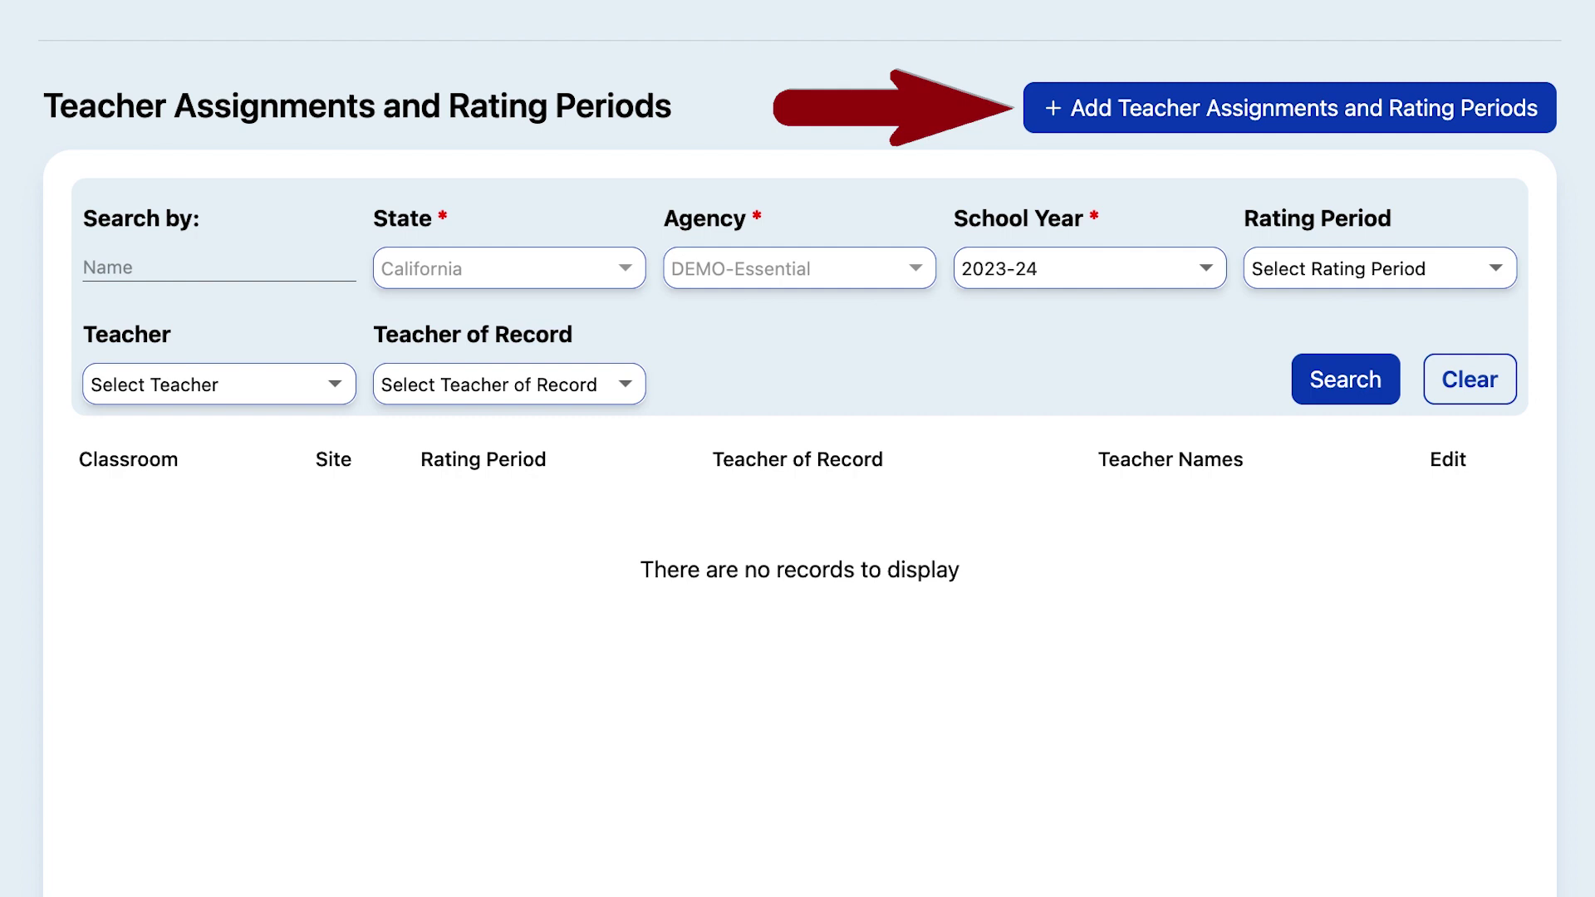
left_click(1205, 117)
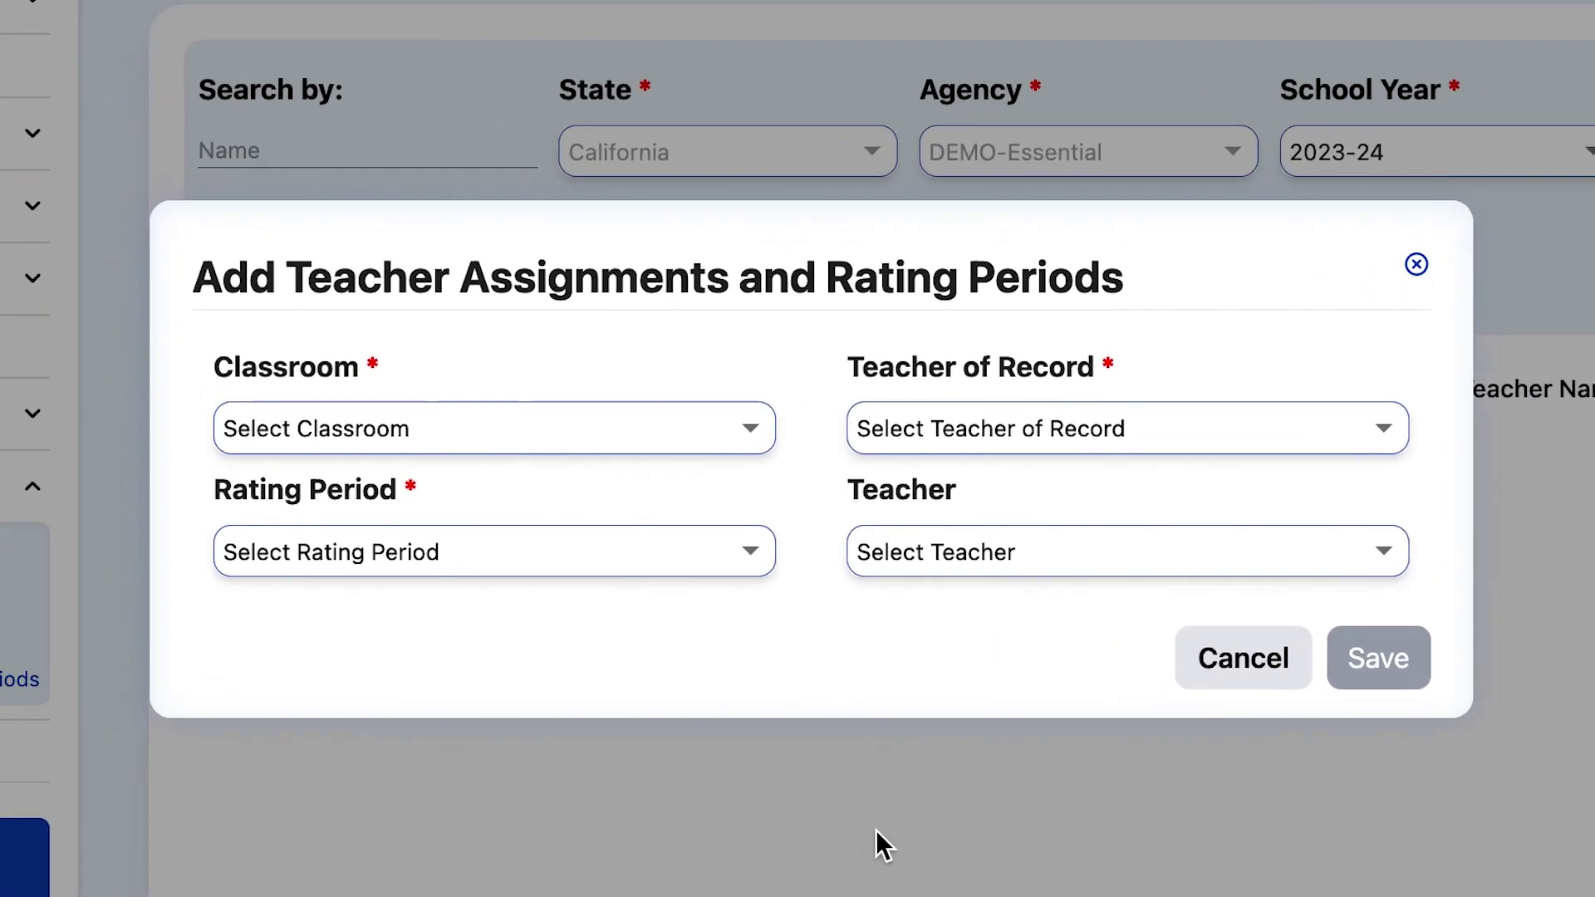
Give Dallas a teacher of record, Fall 2023 rating period and four teachers, then save
left_click(456, 441)
type("da")
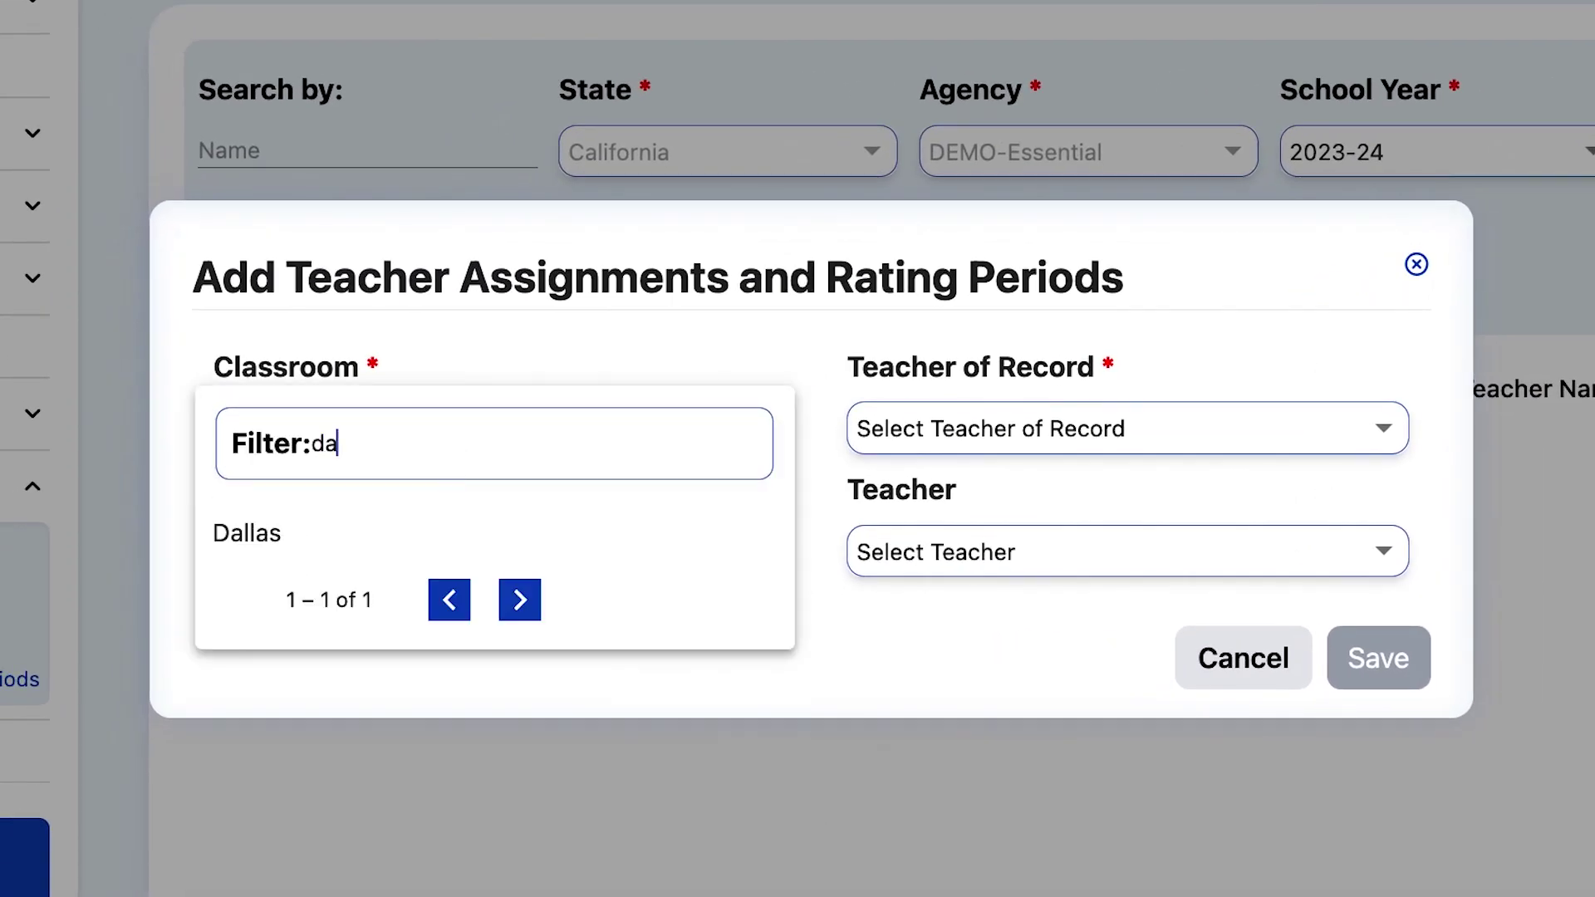
left_click(243, 536)
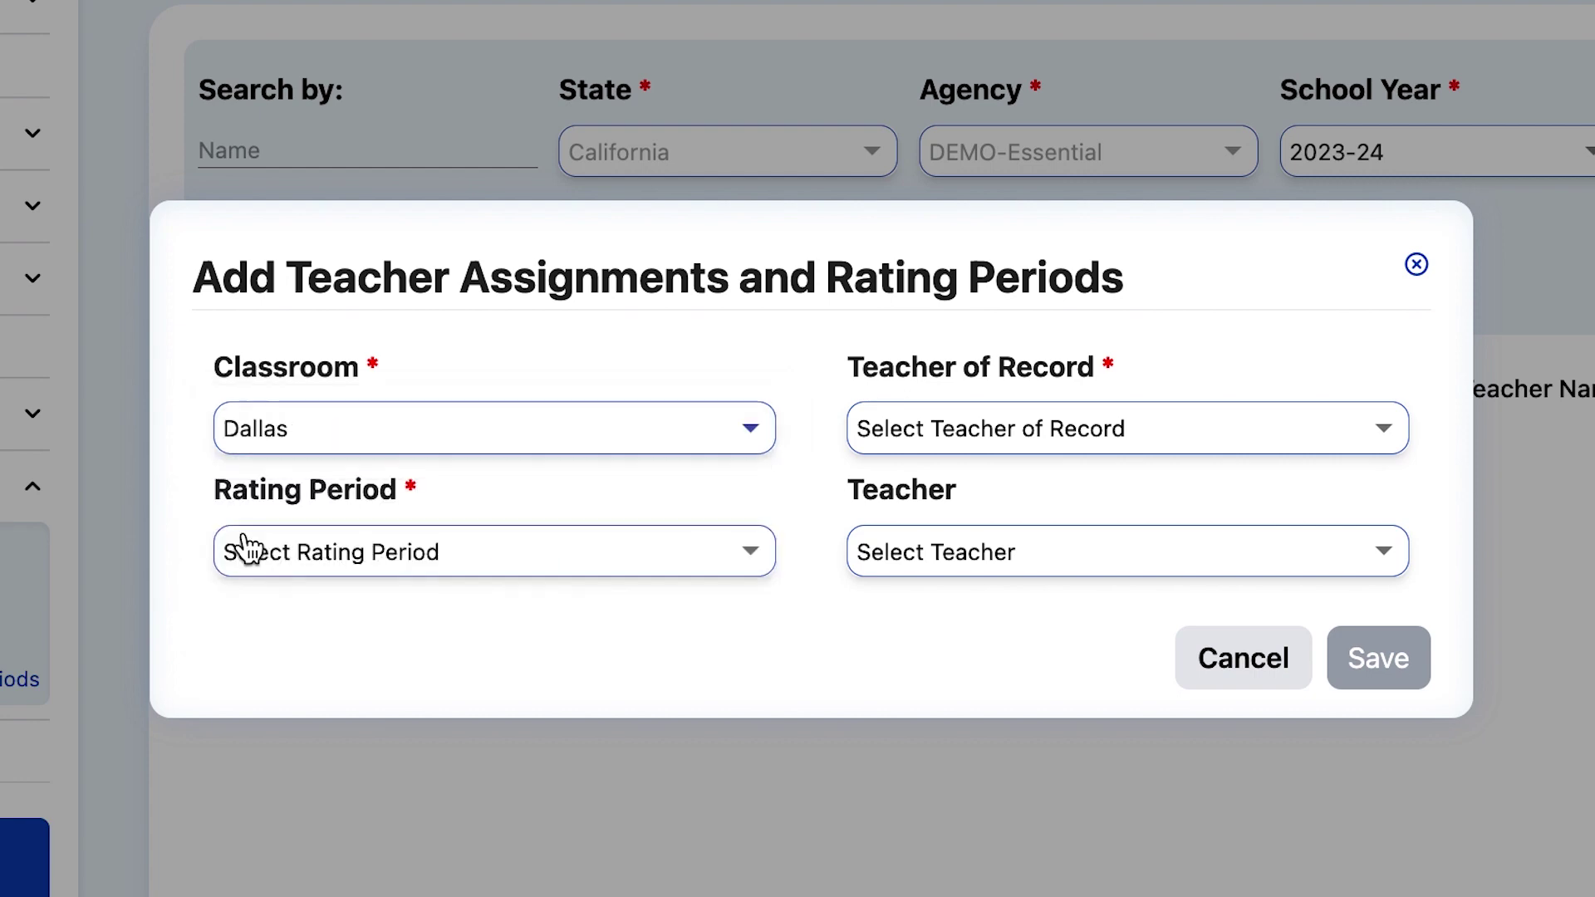
left_click(1103, 436)
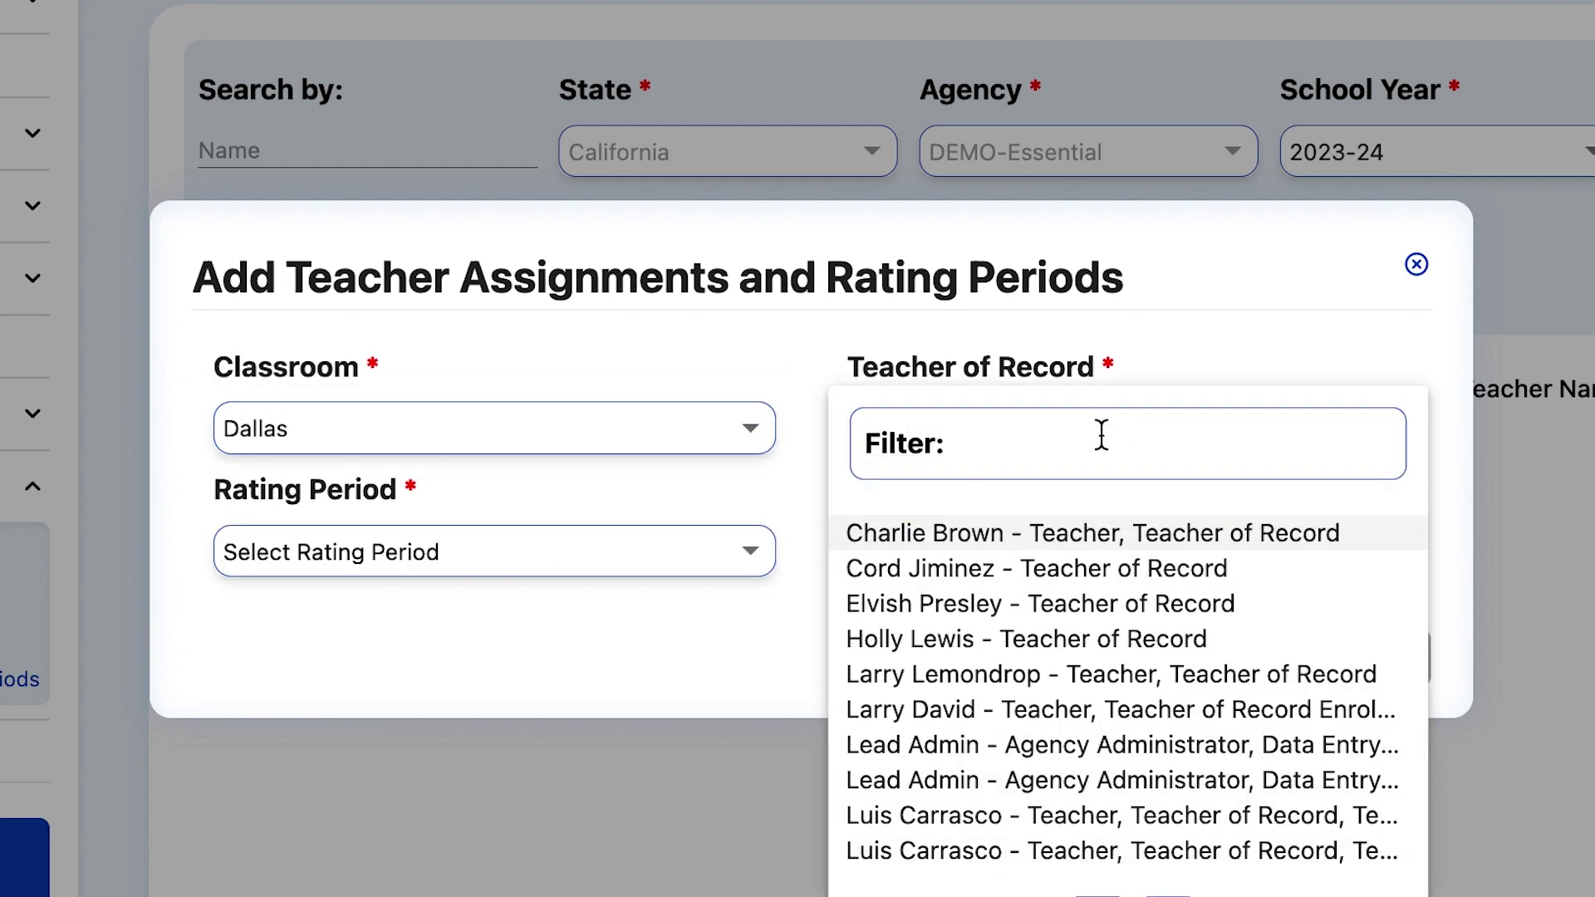
left_click(1104, 656)
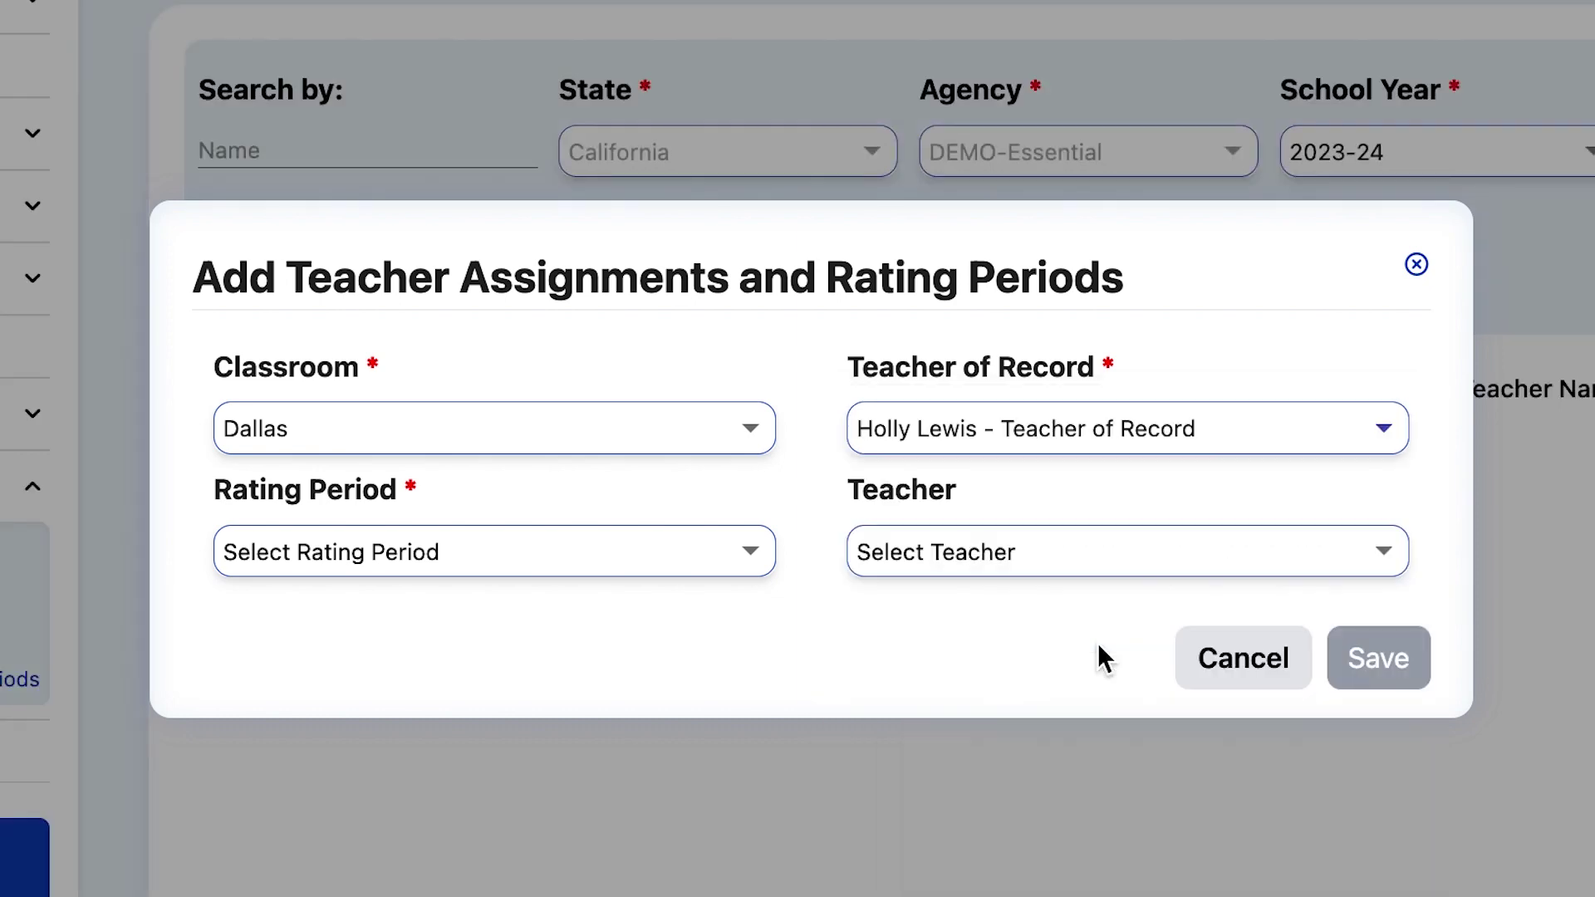
left_click(747, 553)
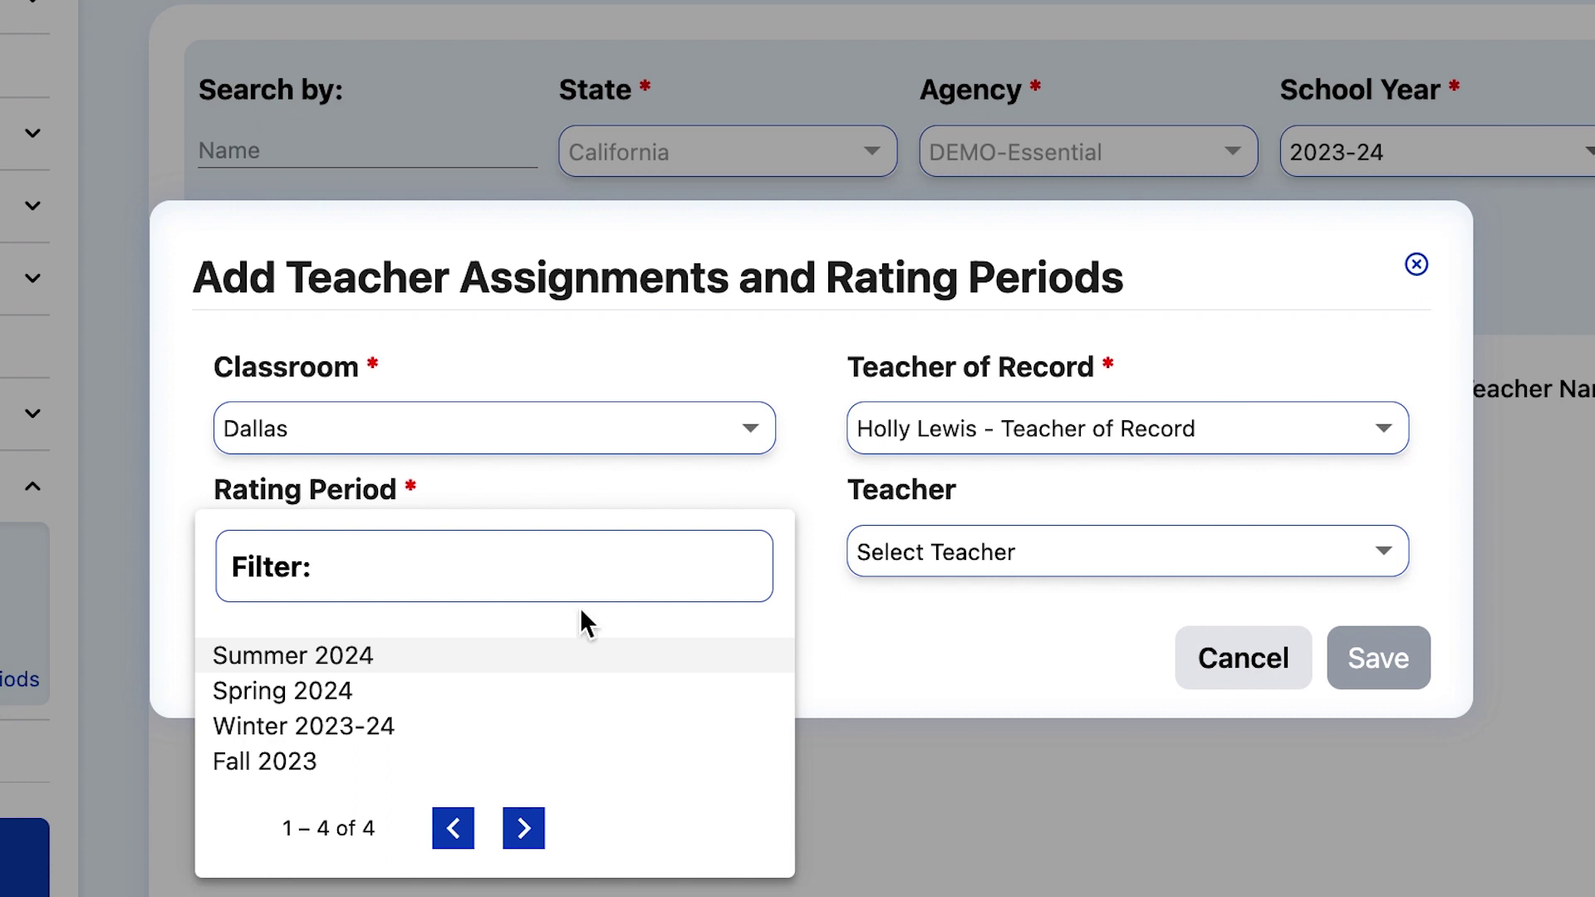
left_click(326, 758)
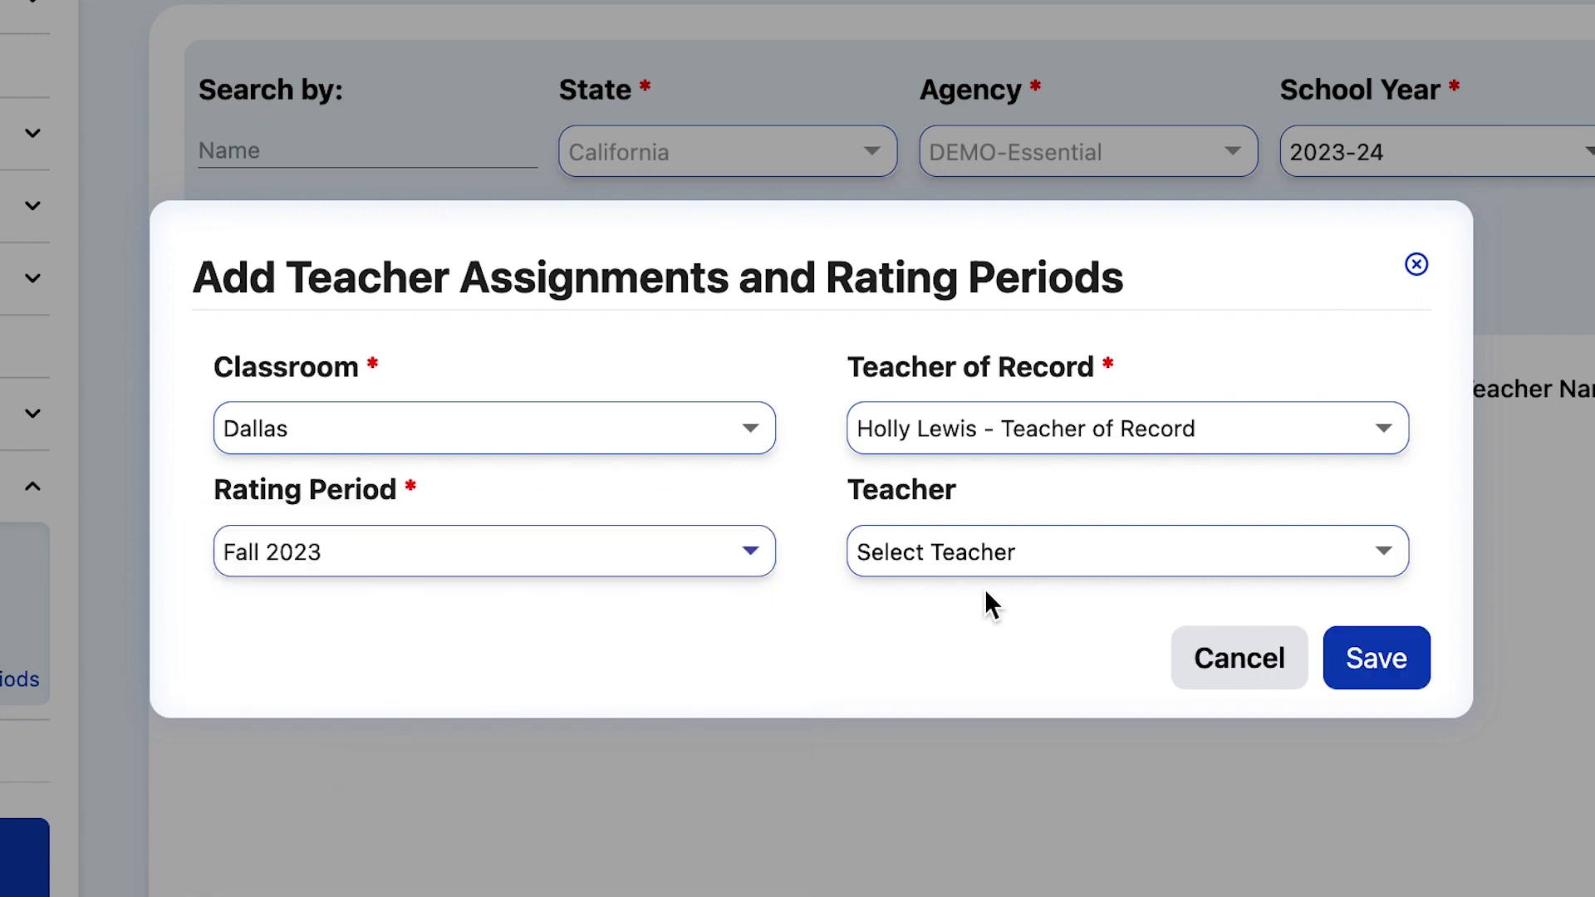
left_click(1049, 571)
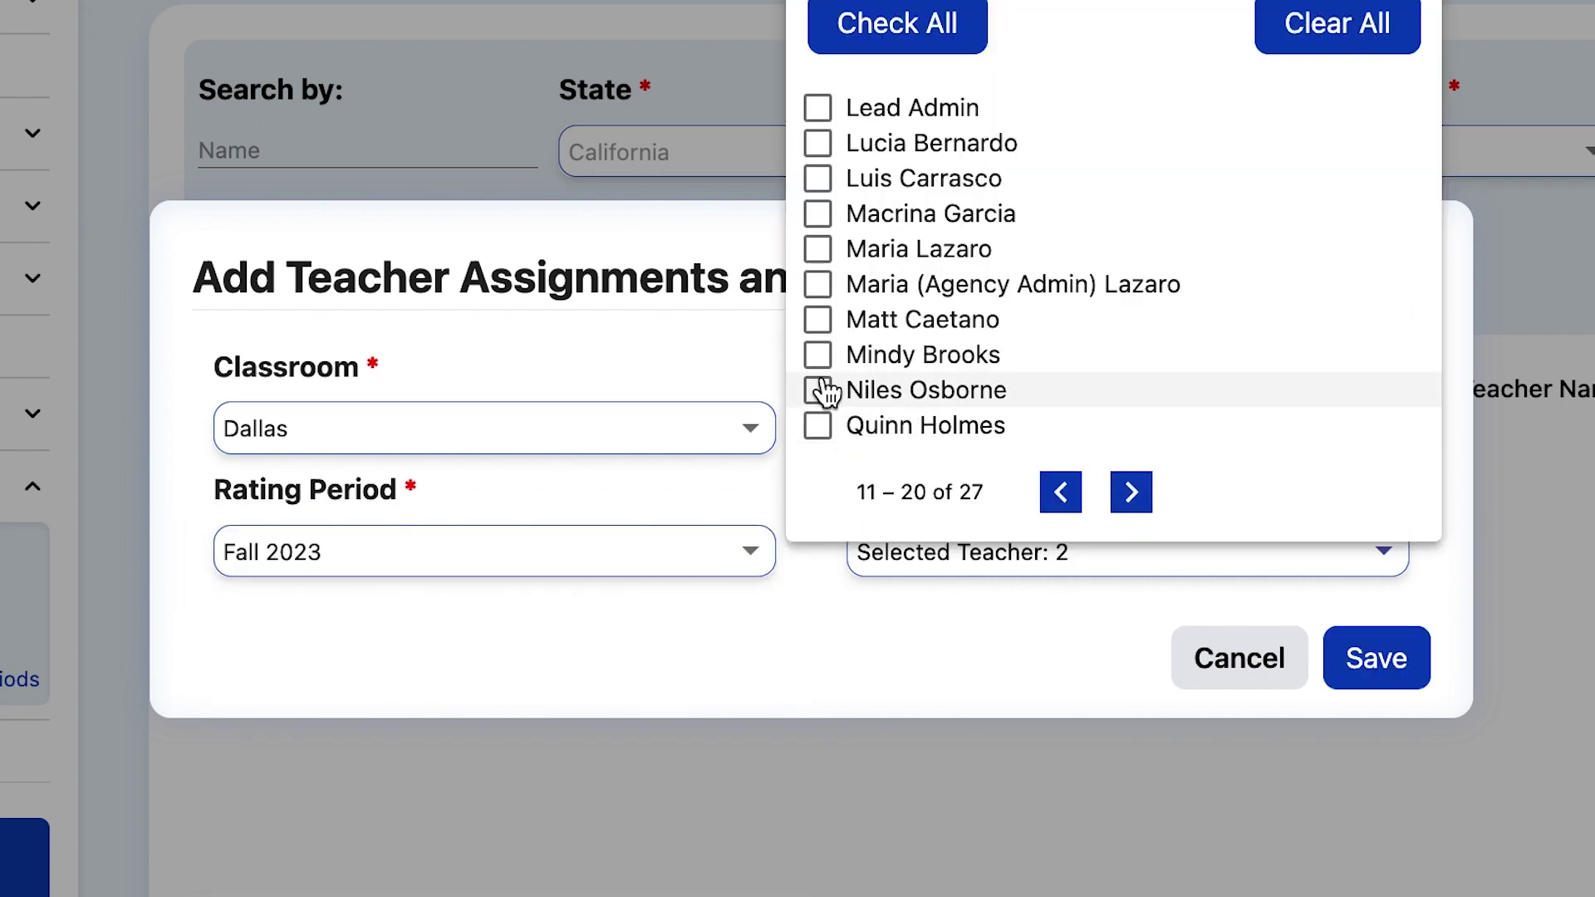
left_click(818, 388)
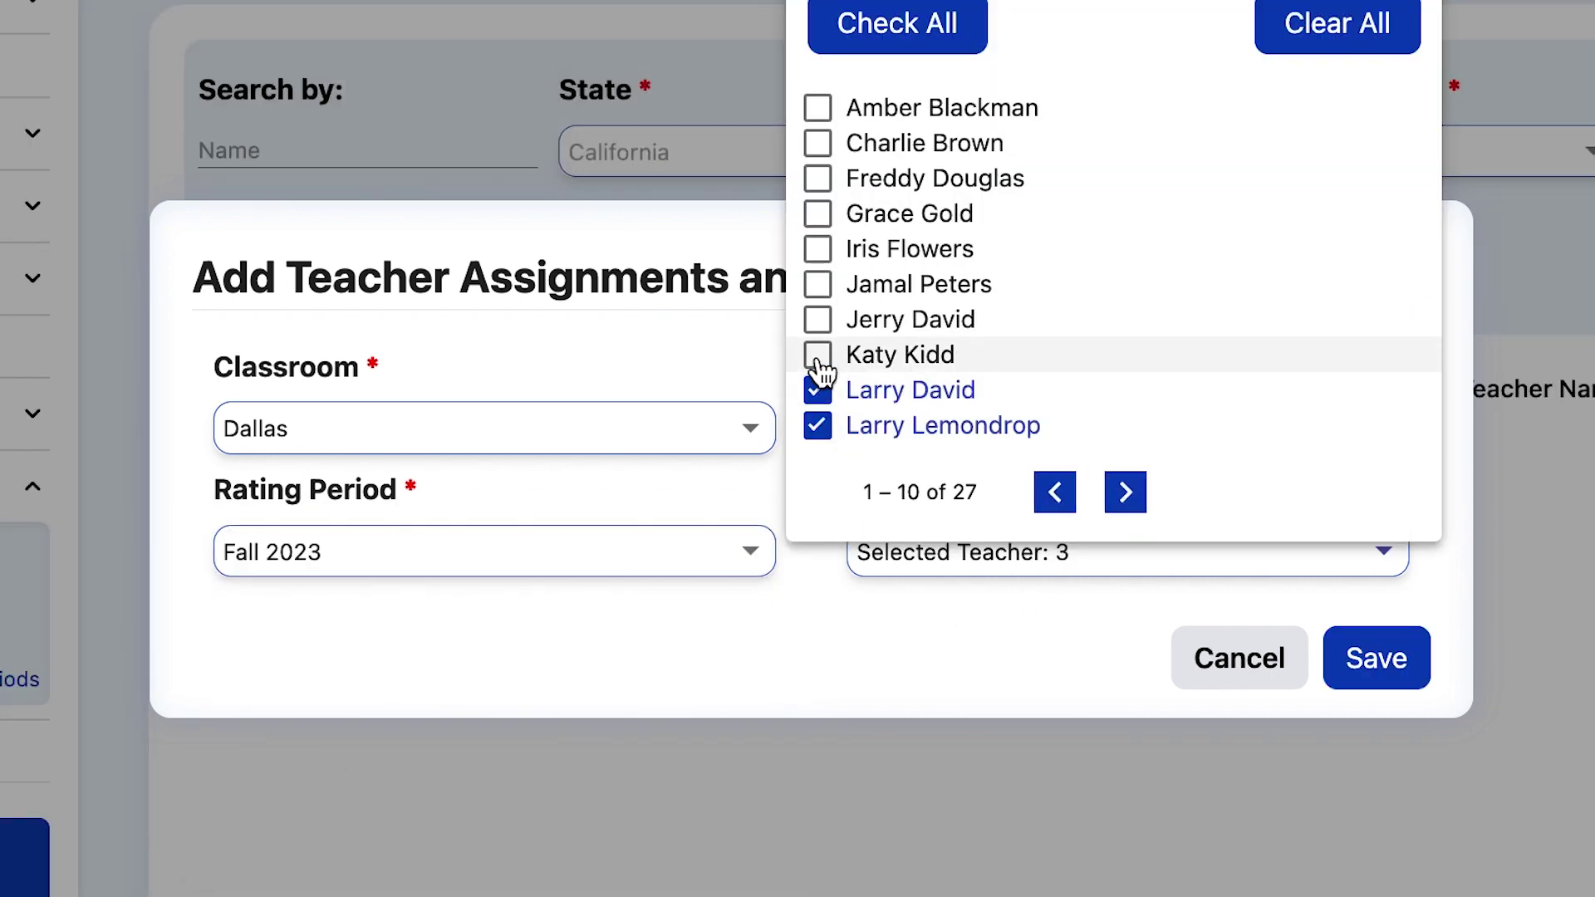
left_click(818, 356)
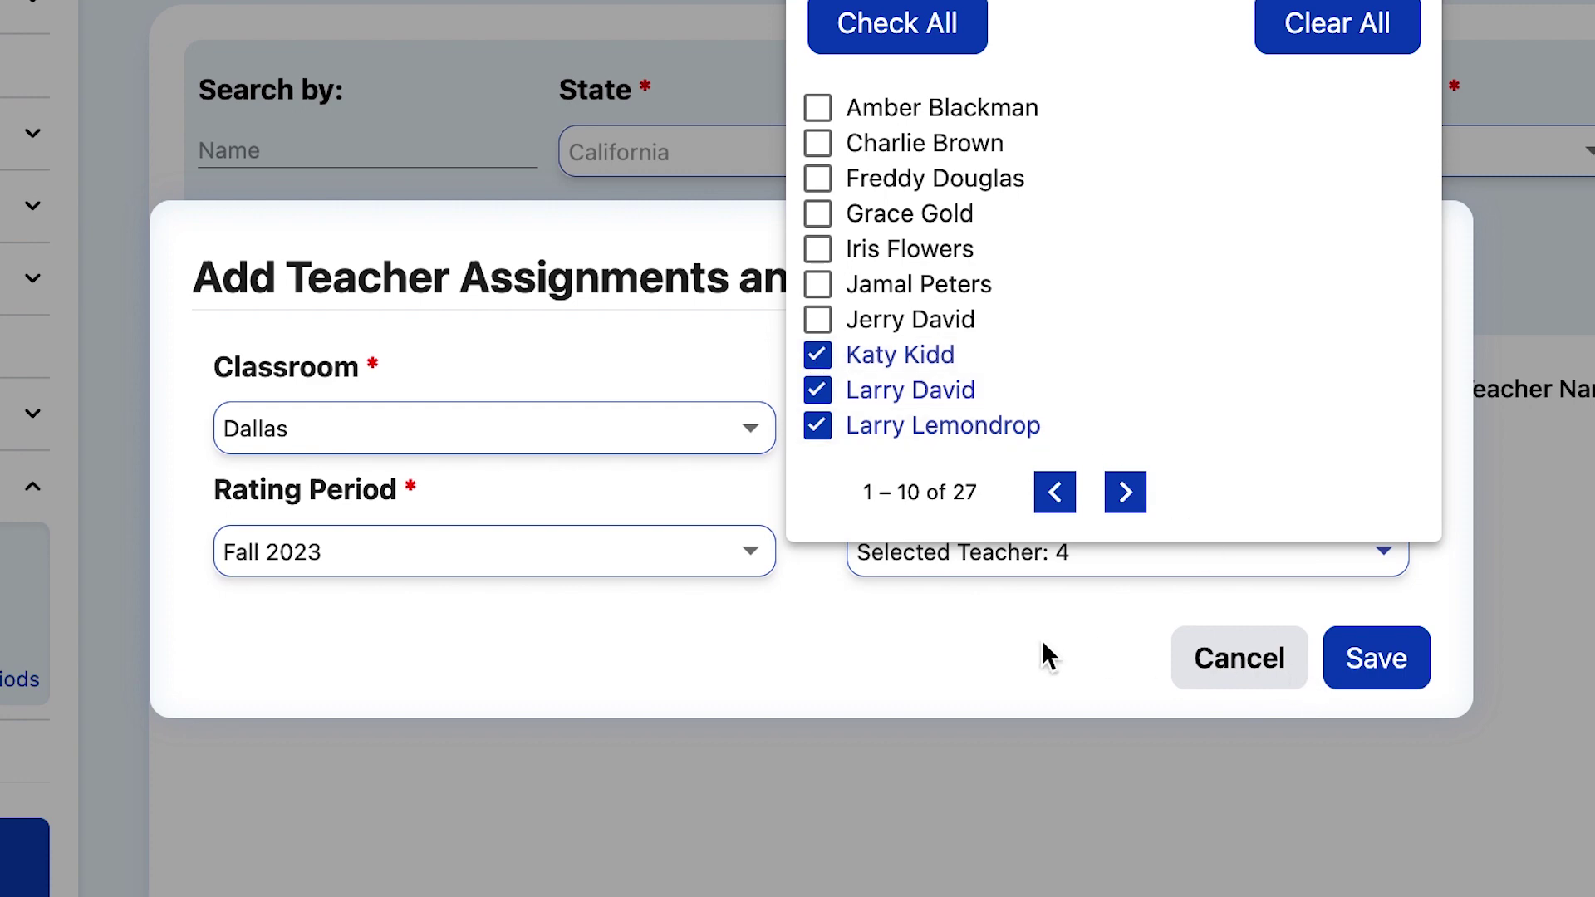
left_click(1015, 638)
left_click(1372, 669)
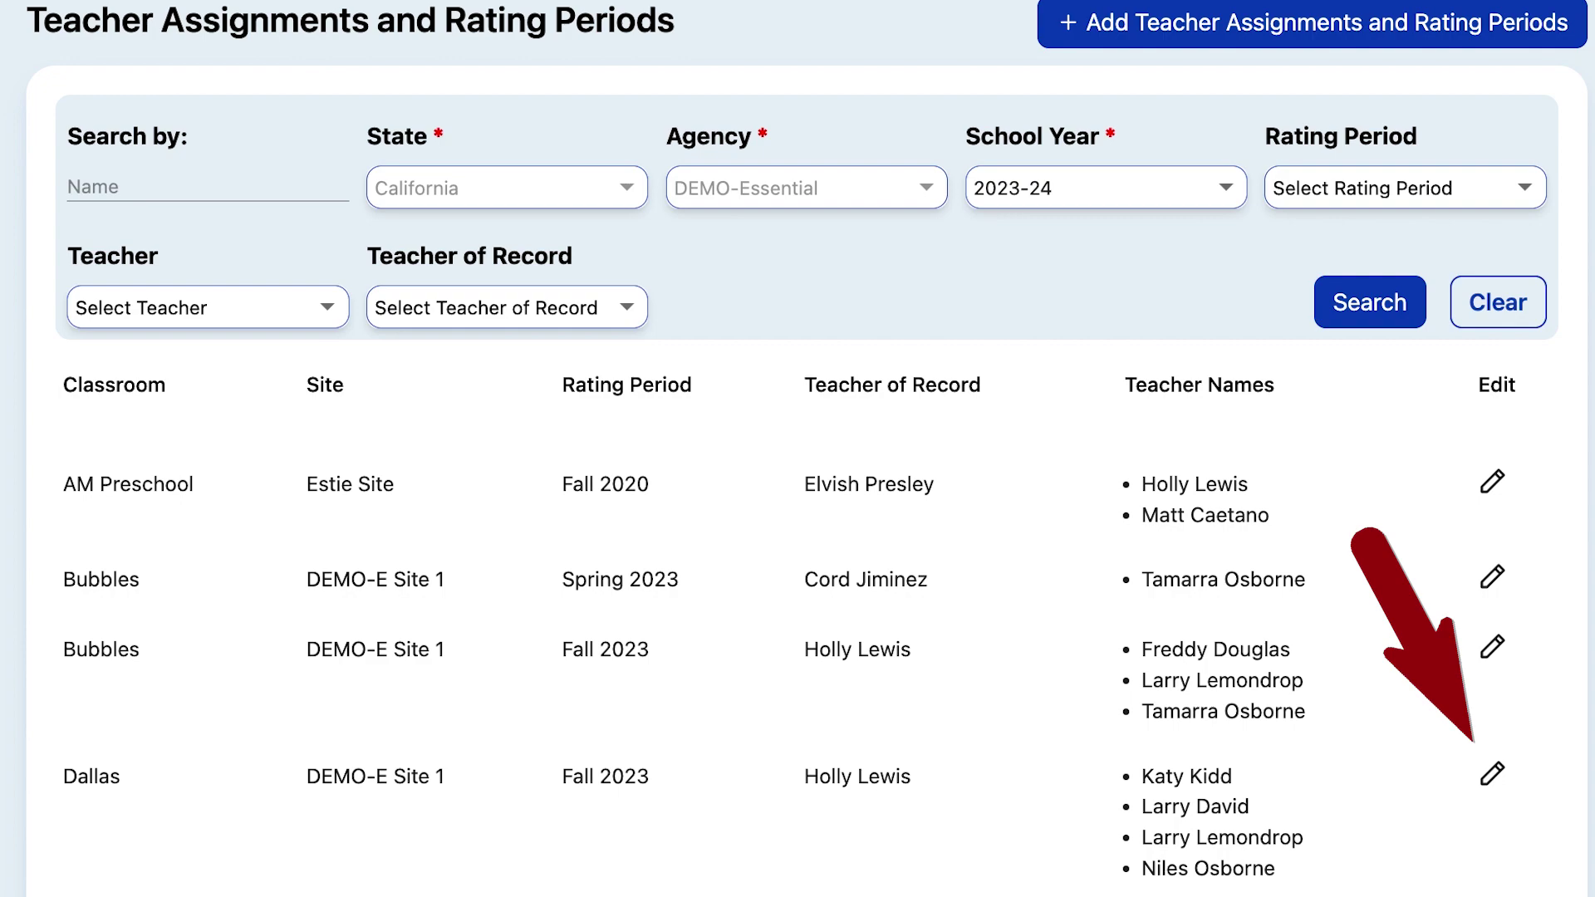
Edit the Dallas Fall 2023 assignment and untick one of its four teachers
left_click(1492, 773)
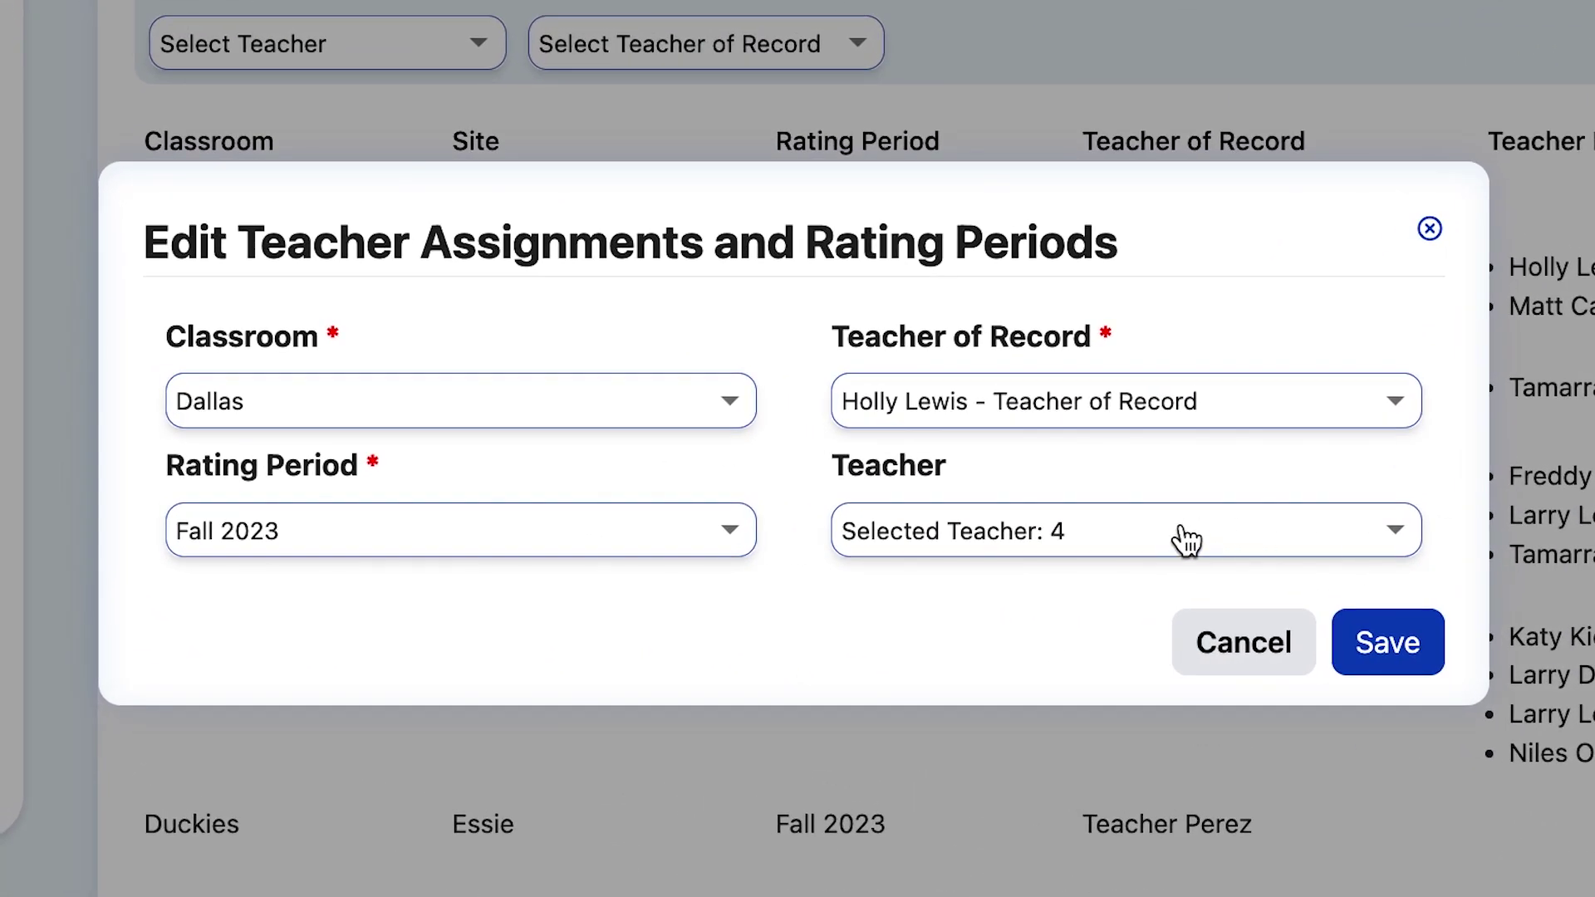
left_click(1186, 540)
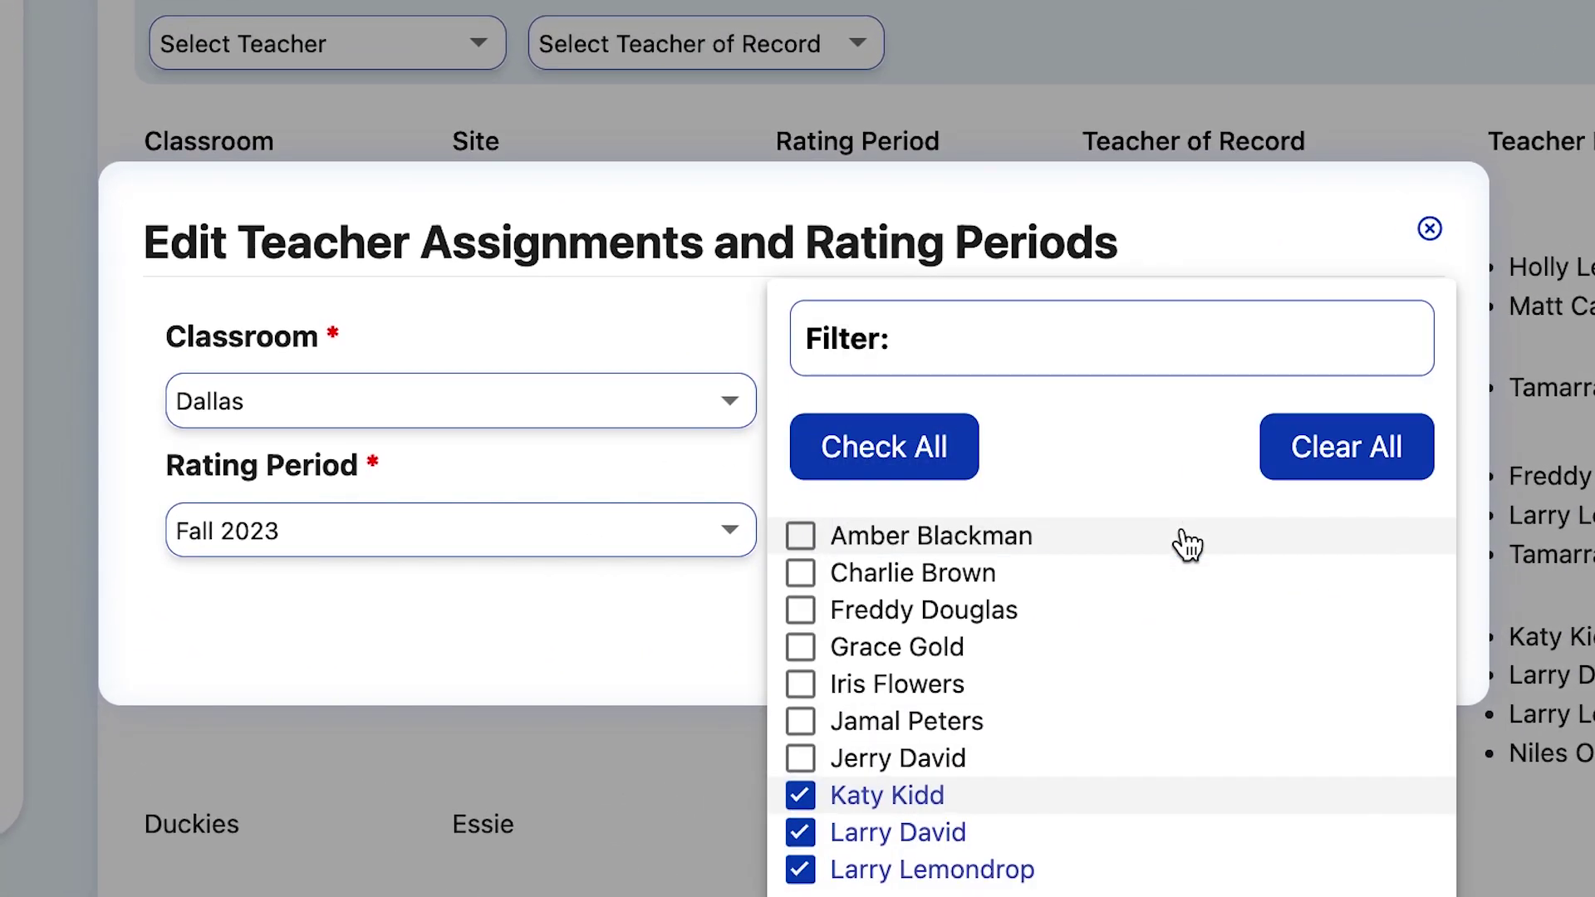
left_click(801, 800)
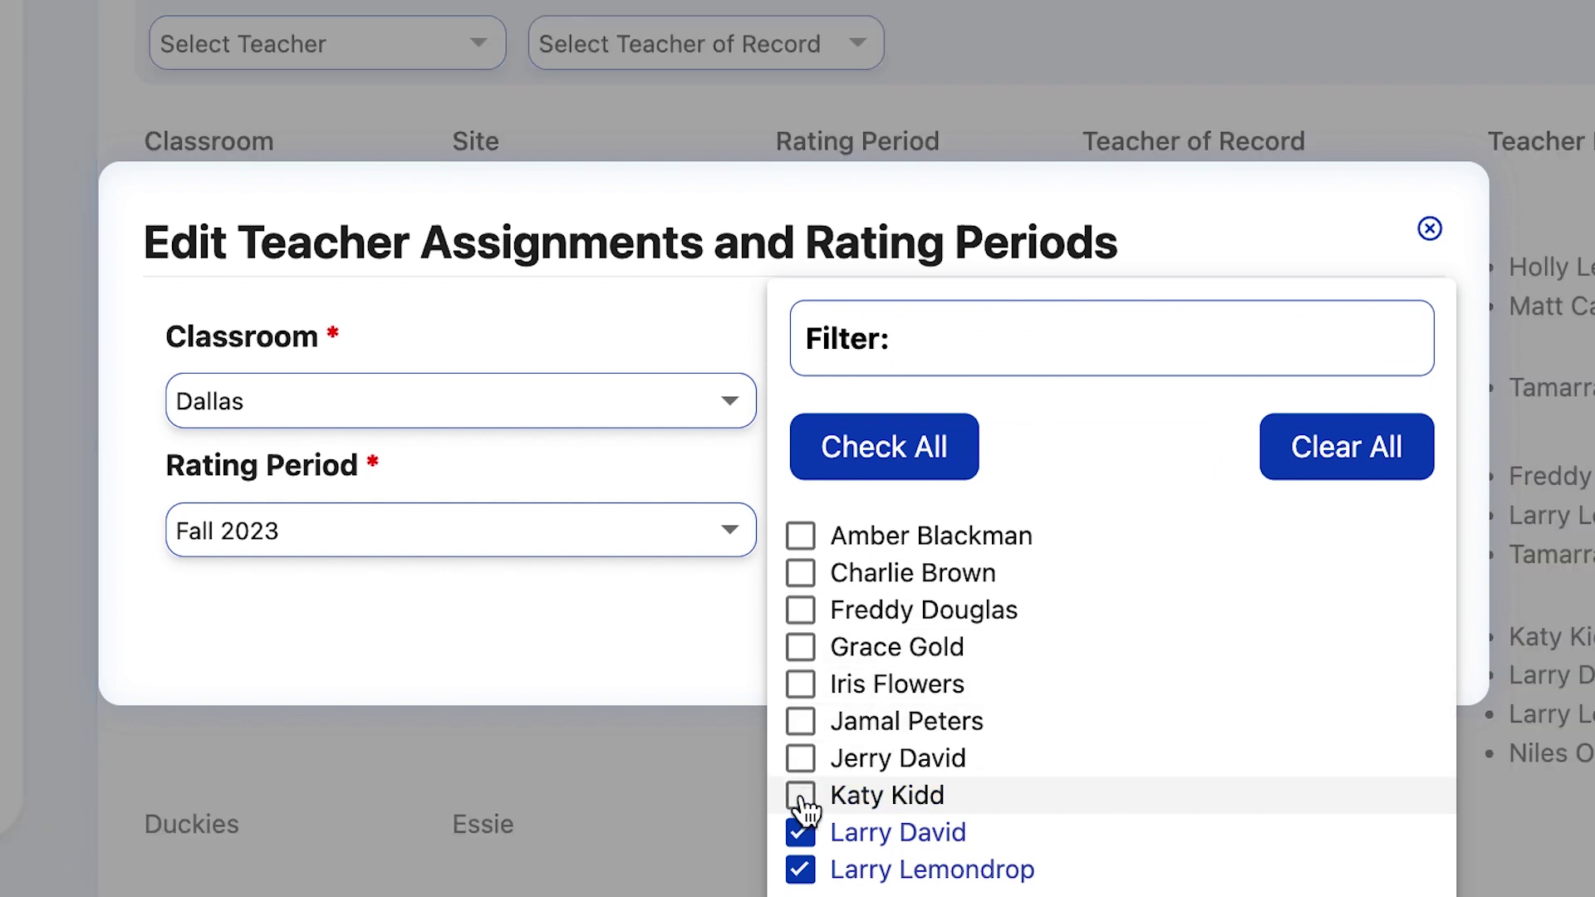